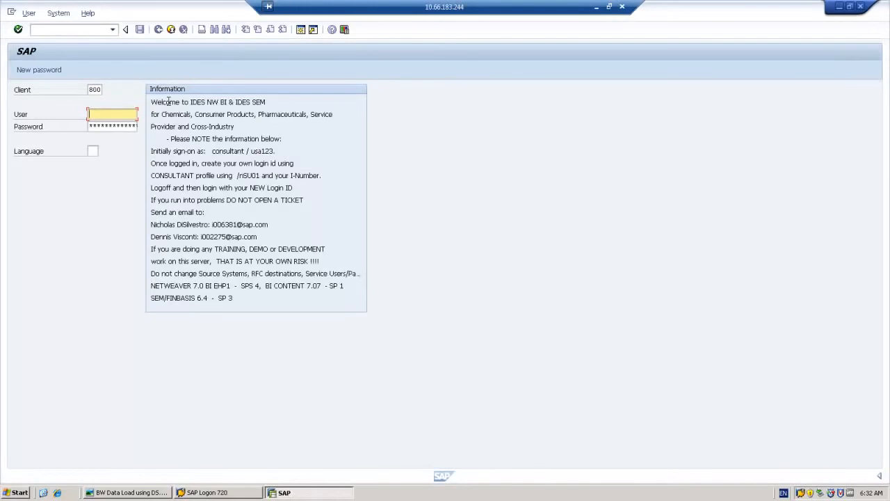
- Log on to the BW system with your user ID and password, then run transaction RSA1
{"action": "type", "text": "I829707"}
{"action": "key", "text": "Tab"}
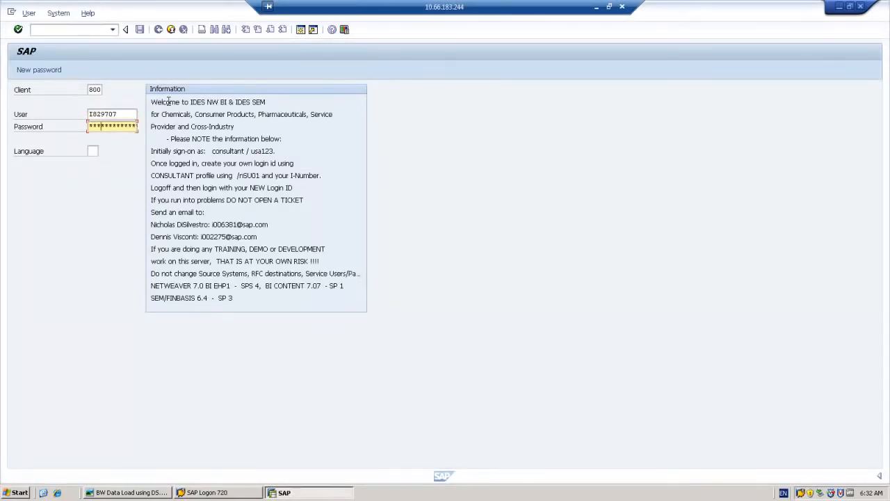
{"action": "type", "text": "***"}
{"action": "key", "text": "Return"}
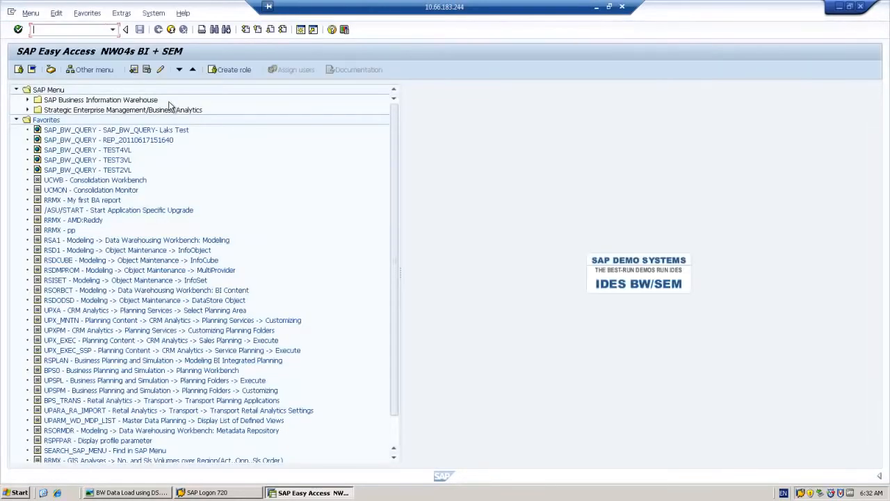
{"action": "type", "text": "RSA1"}
{"action": "key", "text": "Return"}
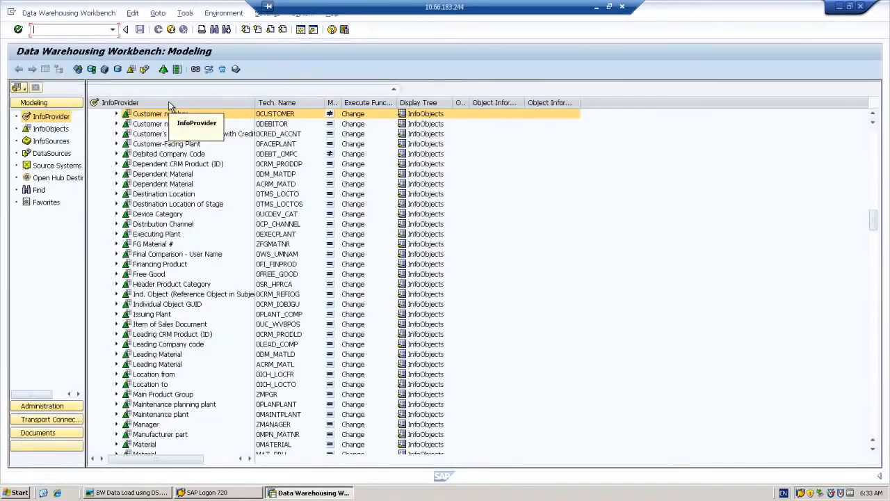
- Start Create Transfer Rules for the Customer number (Texts) InfoSource 0CUSTOMER and reposition the assignment dialog
{"action": "left_click", "coordinate": [117, 114]}
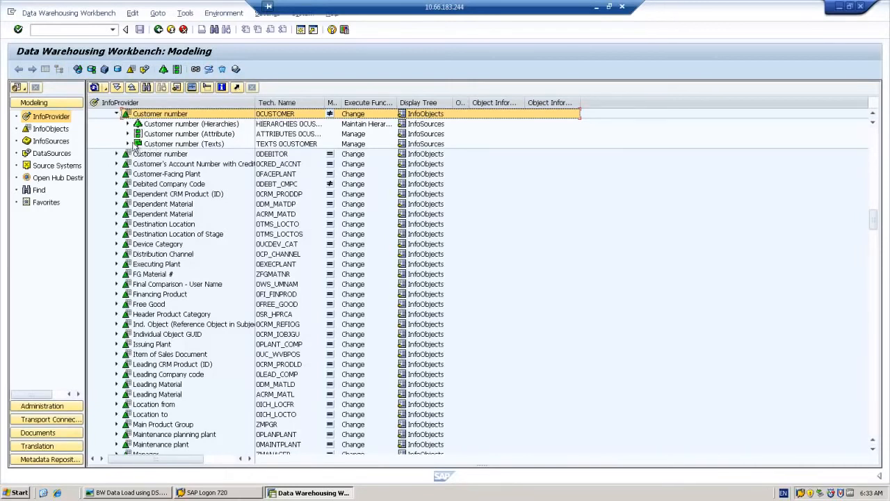
{"action": "left_click", "coordinate": [167, 144]}
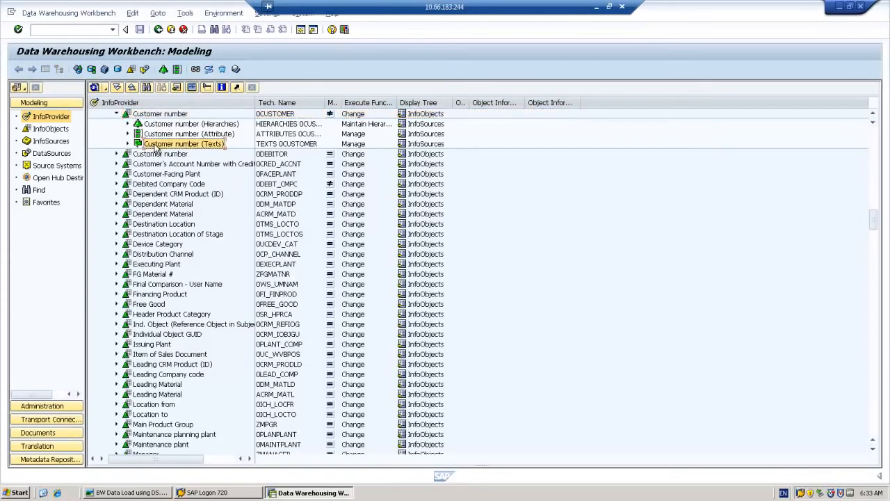
{"action": "right_click", "coordinate": [158, 148]}
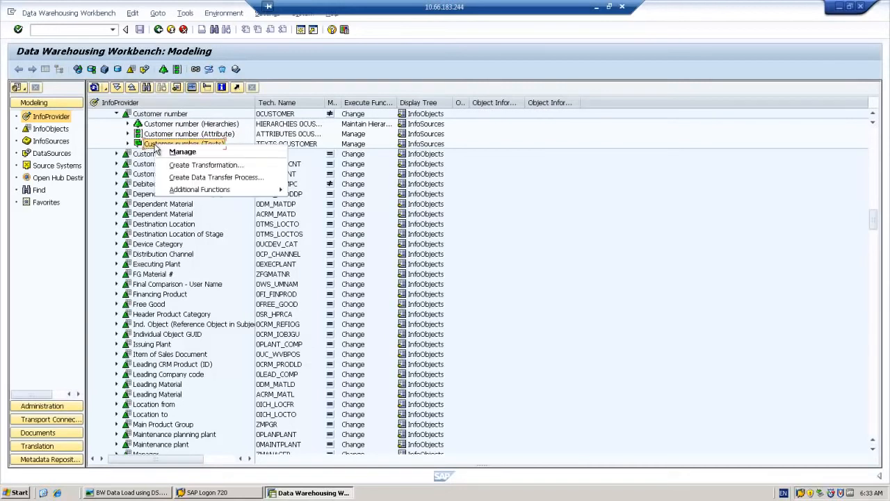
{"action": "mouse_move", "coordinate": [188, 194]}
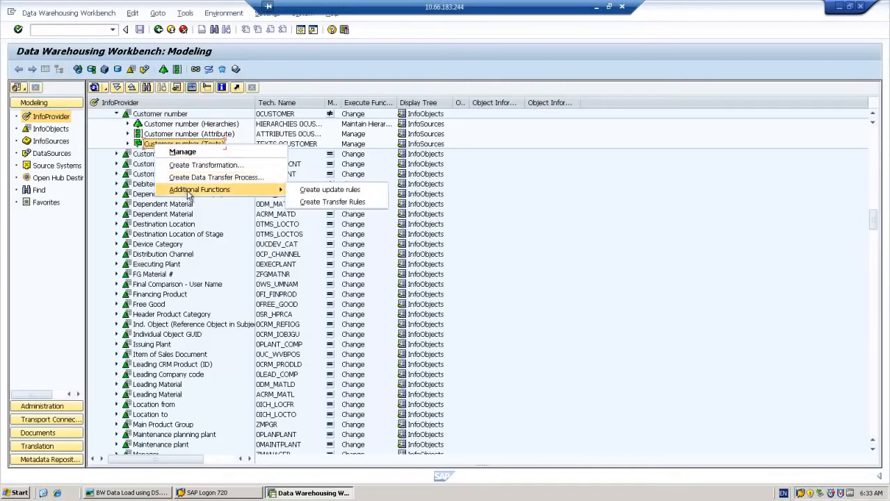
{"action": "left_click", "coordinate": [333, 203]}
{"action": "left_click_drag", "start_coordinate": [154, 201], "coordinate": [220, 147]}
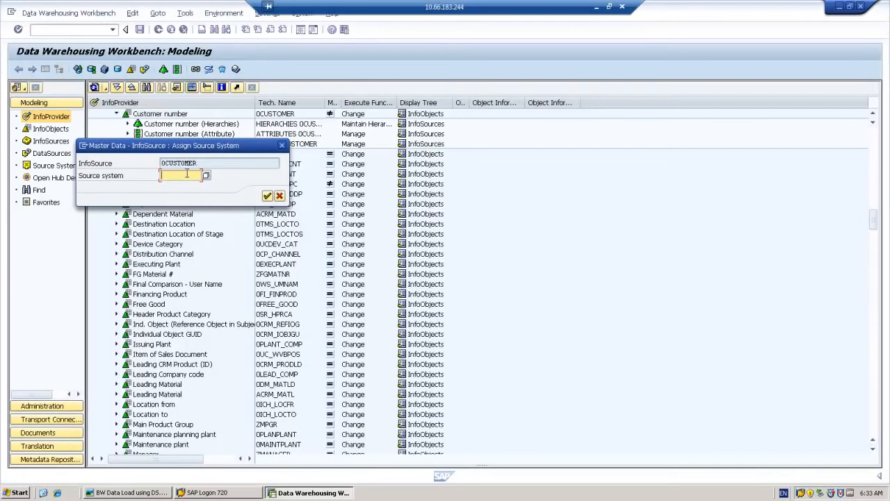
- Assign source system DS_SOURCE4 to 0CUSTOMER and confirm saving the DataSource assignment
{"action": "type", "text": "DS_SOURCE4"}
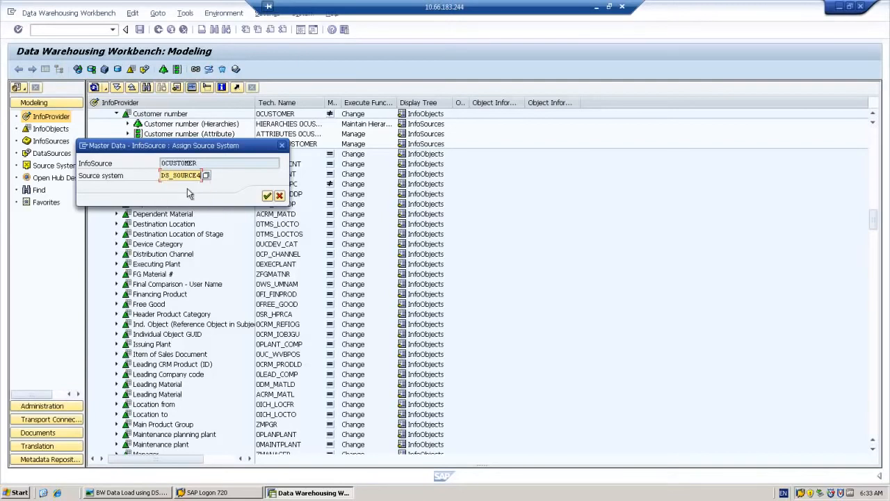
{"action": "left_click", "coordinate": [267, 196]}
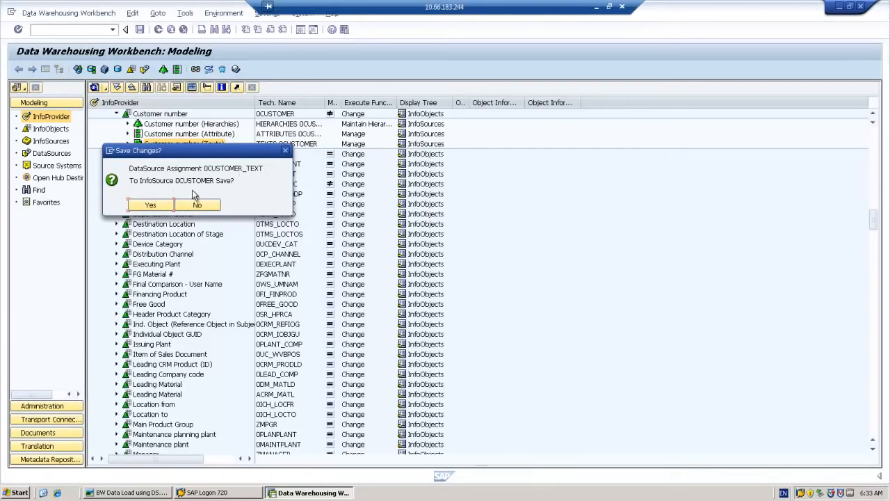
{"action": "left_click", "coordinate": [142, 207]}
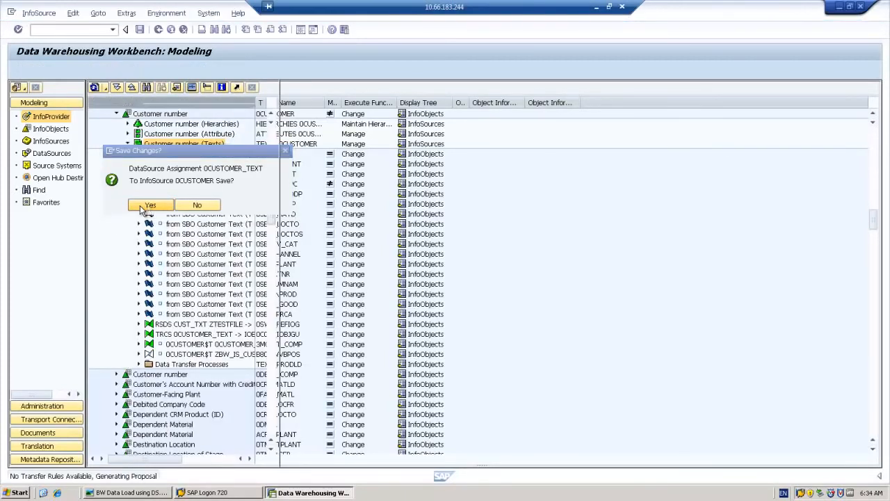
{"action": "left_click", "coordinate": [144, 206]}
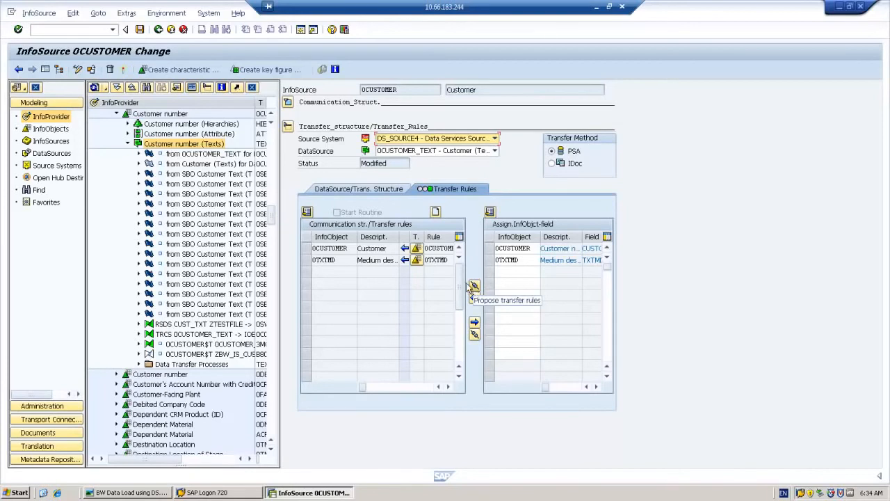
- Save and activate the 0CUSTOMER_TEXT transfer rules, then minimise the SAP window
{"action": "left_click", "coordinate": [139, 30]}
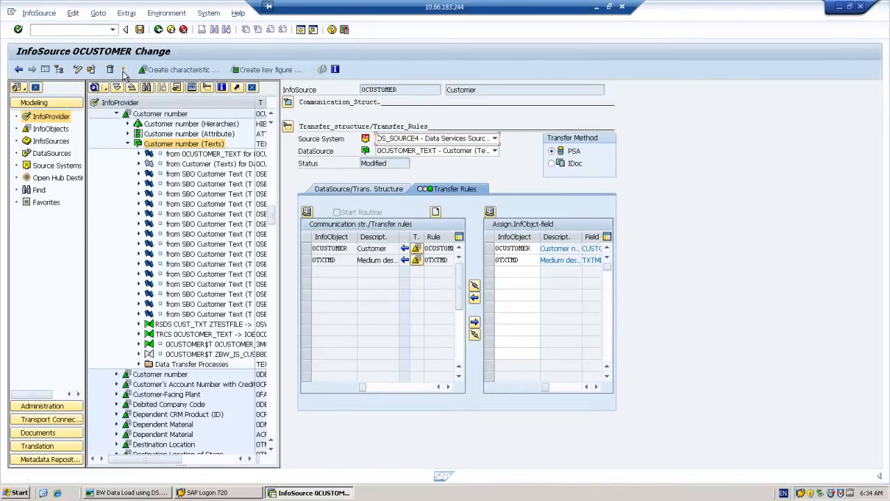
{"action": "left_click", "coordinate": [123, 70]}
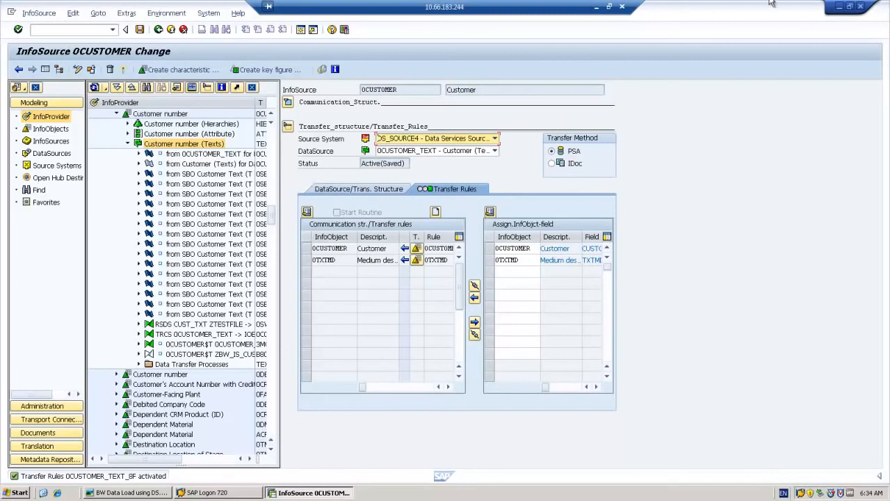
{"action": "left_click", "coordinate": [840, 8]}
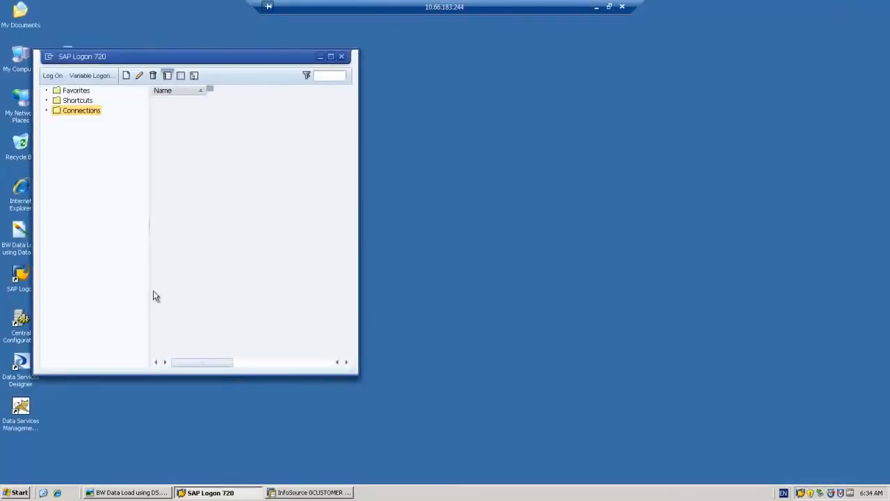
- Launch Data Services Designer 4.0 SP2, log on with administrator credentials and open Repo_Local
{"action": "left_click", "coordinate": [18, 493]}
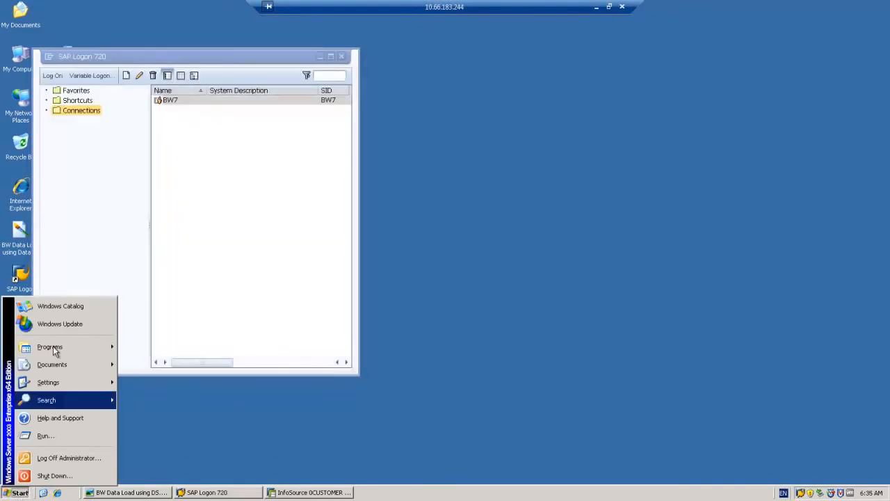
{"action": "mouse_move", "coordinate": [53, 347]}
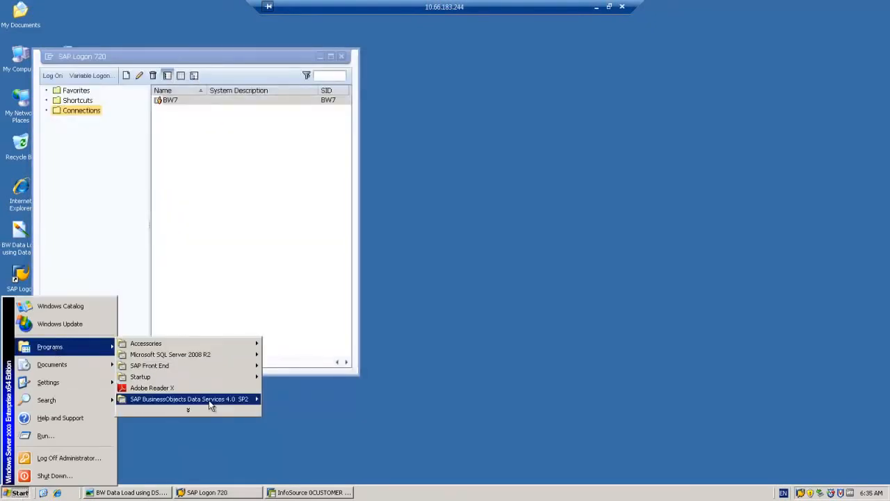
{"action": "mouse_move", "coordinate": [209, 400]}
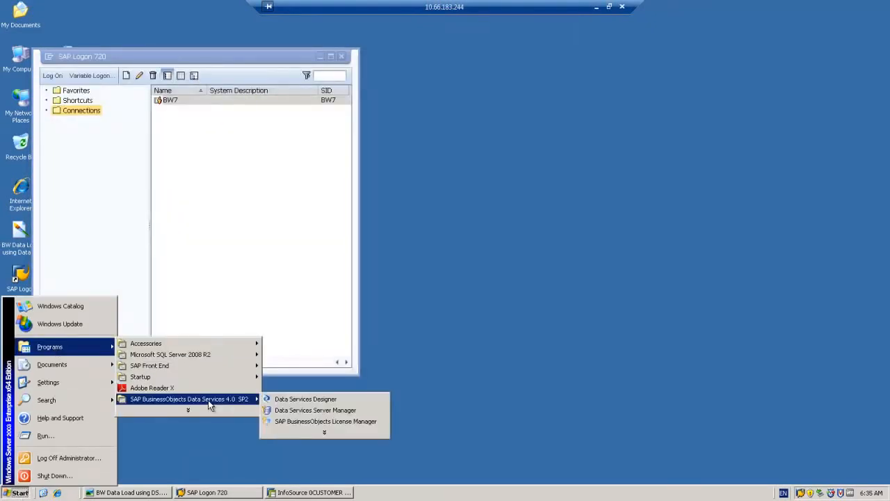
{"action": "left_click", "coordinate": [297, 399]}
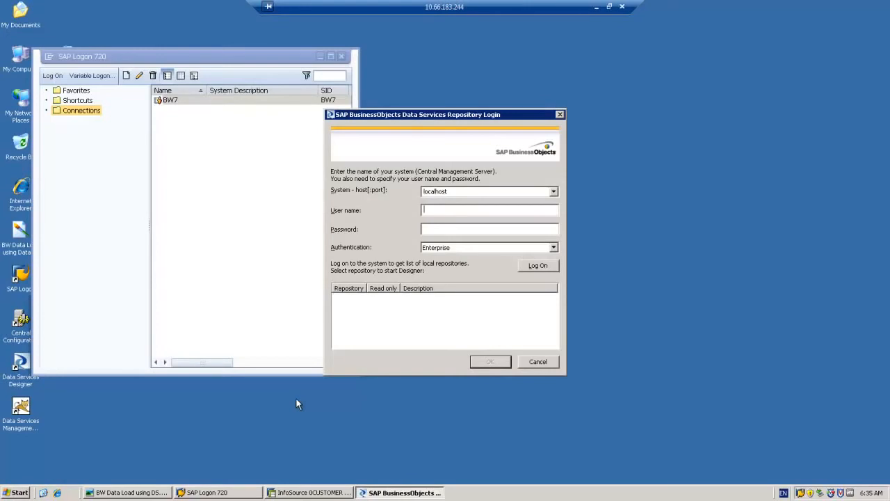
{"action": "type", "text": "Administrato****"}
{"action": "left_click", "coordinate": [546, 266]}
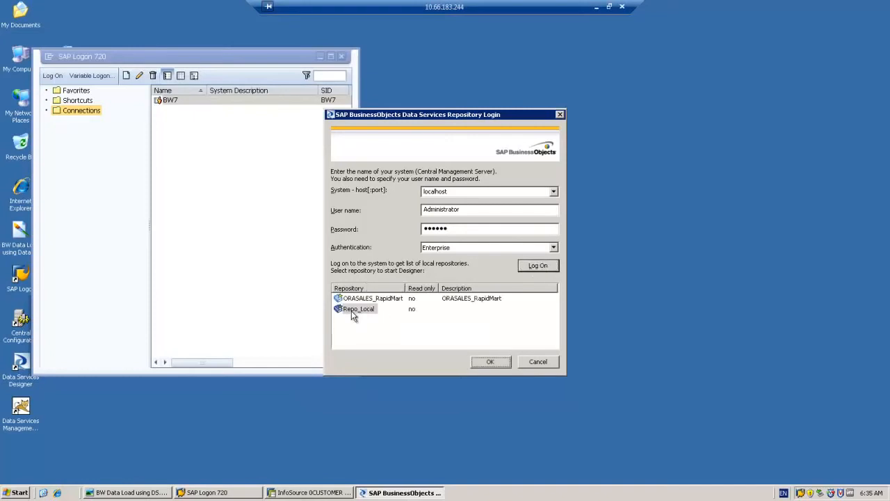
{"action": "double_click", "coordinate": [352, 310]}
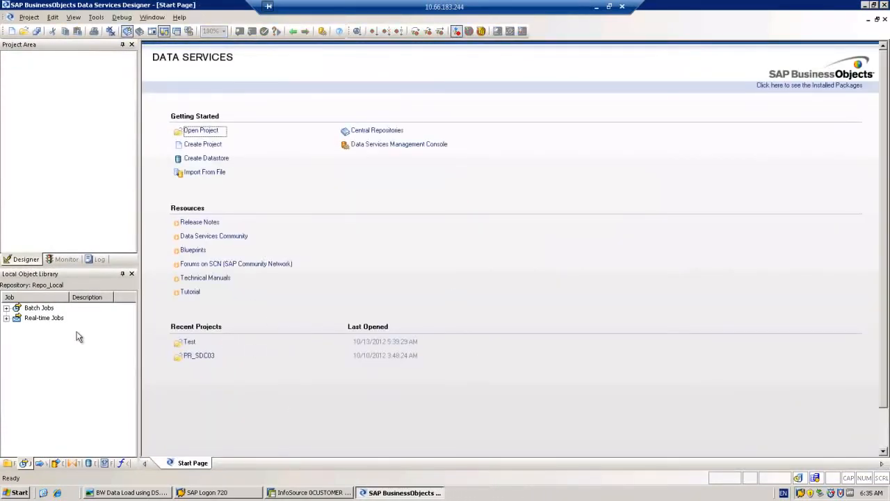
- Open the SAP_BW_TARGET datastore from the Local Object Library's datastore list
{"action": "left_click", "coordinate": [92, 464]}
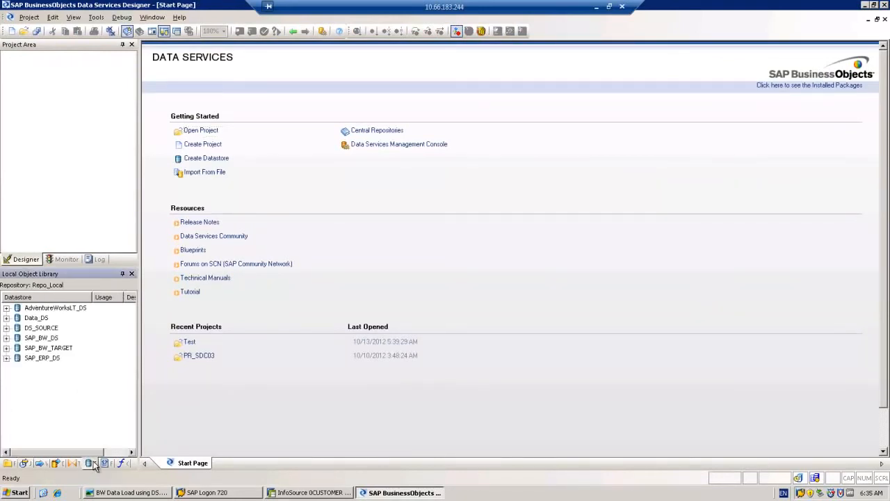
{"action": "double_click", "coordinate": [37, 348]}
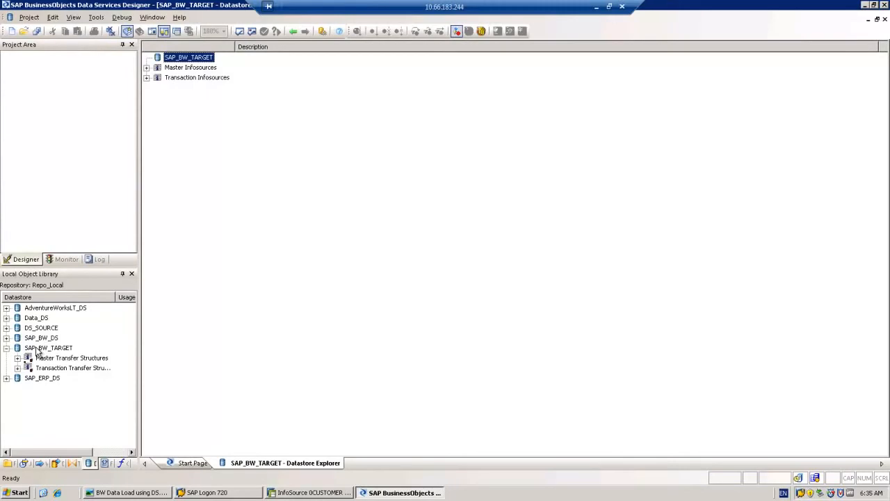
- Expand Master Infosources, 0CUSTOMER and DS_SOURCE4 to show the ATTRIBUTES and TEXT structures
{"action": "left_click", "coordinate": [146, 67]}
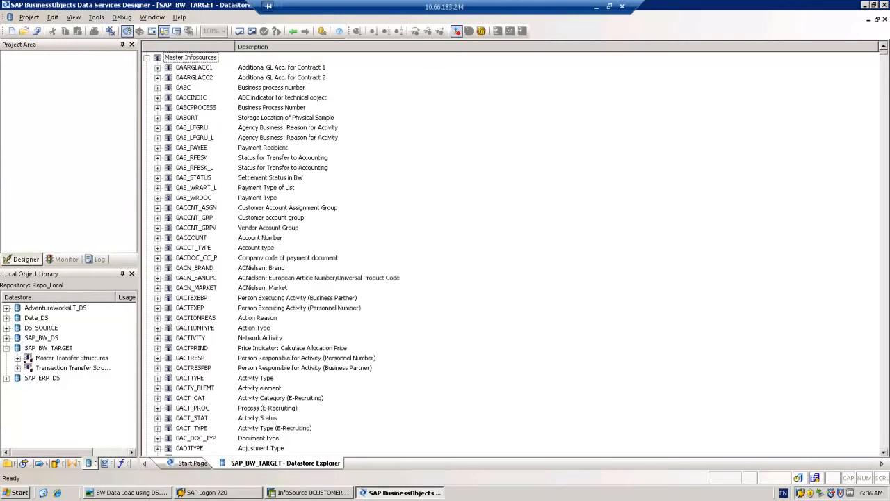
{"action": "left_click_drag", "start_coordinate": [888, 128], "coordinate": [887, 165]}
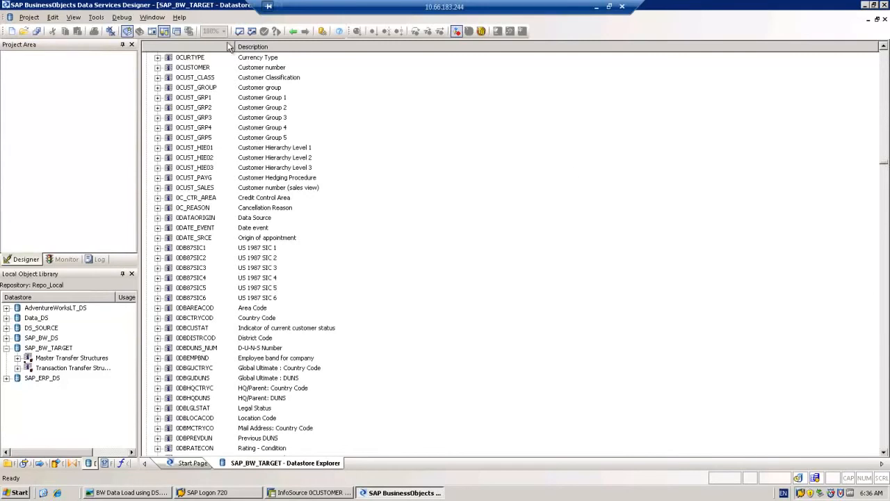
{"action": "left_click", "coordinate": [183, 70]}
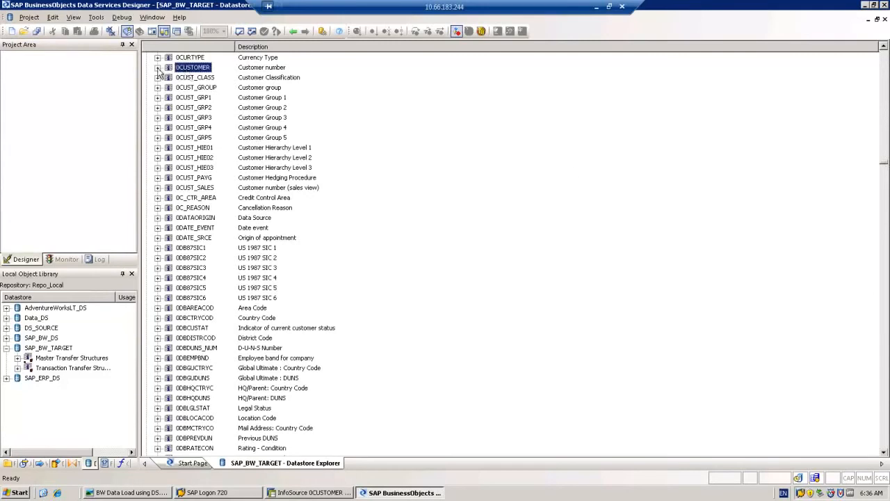
{"action": "left_click", "coordinate": [157, 68]}
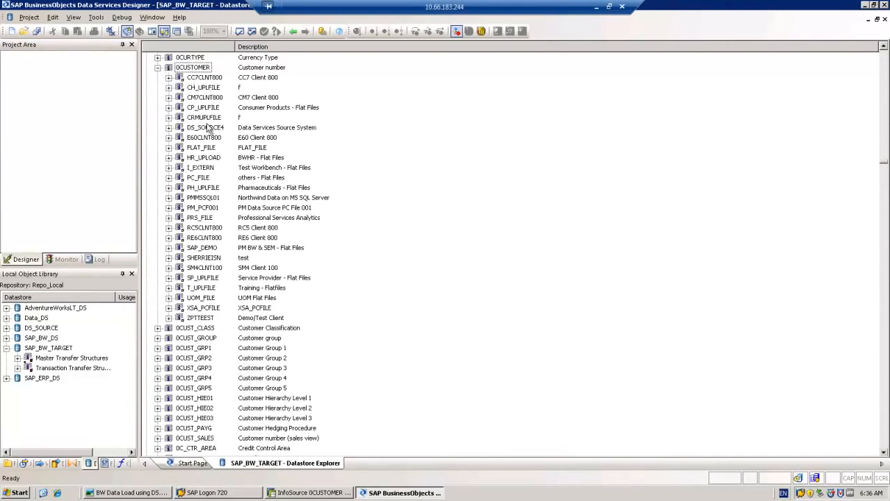
{"action": "left_click", "coordinate": [168, 128]}
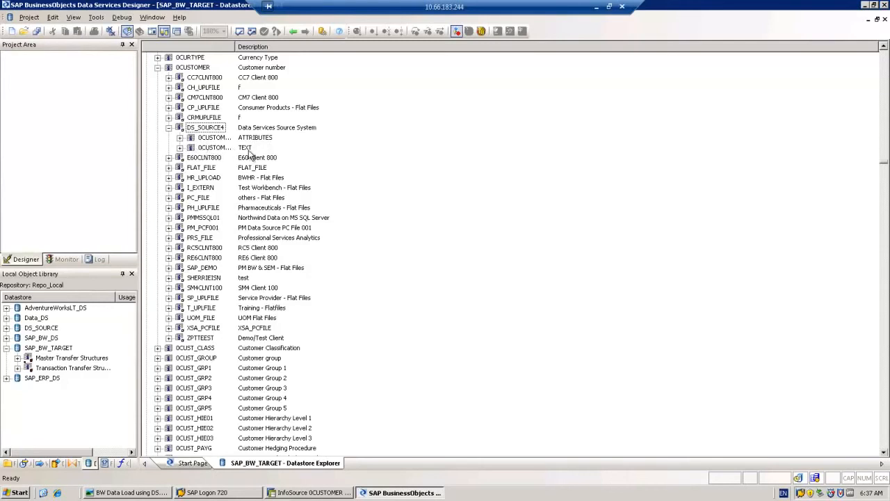
- Import the 0CUSTOMER TEXT structure from DS_SOURCE4 and check it under Master Transfer Structures
{"action": "left_click", "coordinate": [203, 149]}
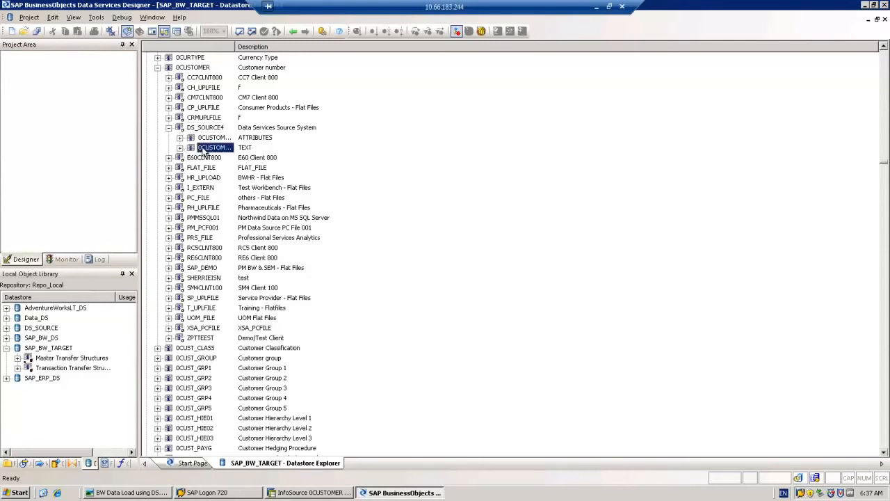
{"action": "right_click", "coordinate": [204, 149]}
{"action": "left_click", "coordinate": [225, 155]}
{"action": "left_click", "coordinate": [17, 357]}
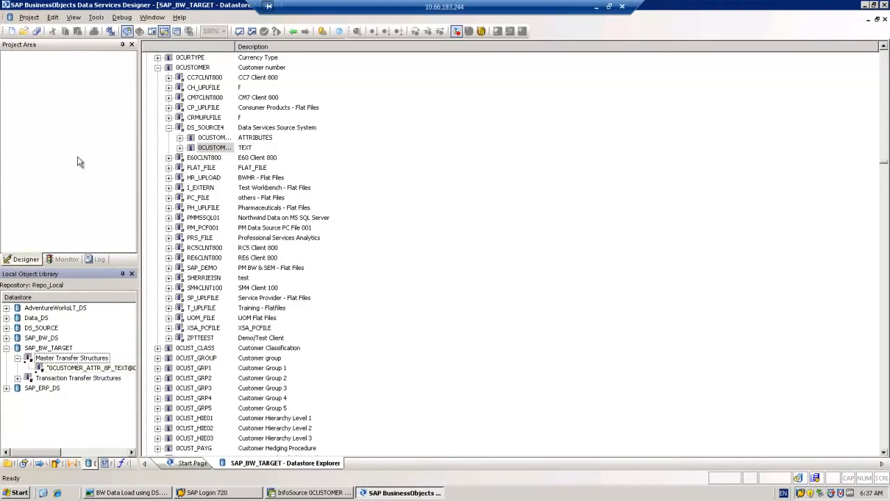
{"action": "left_click", "coordinate": [34, 101]}
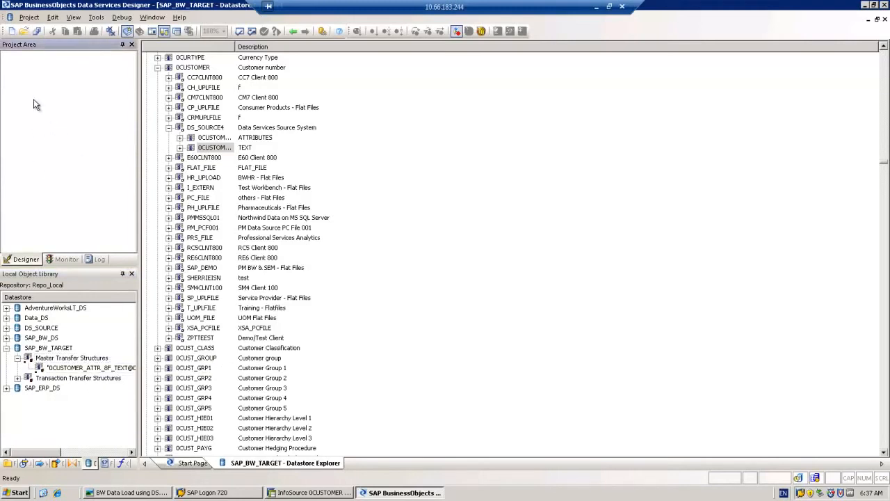
- Create a new project named PR_CUSTOMER_DEMO from the Project menu
{"action": "left_click", "coordinate": [28, 17]}
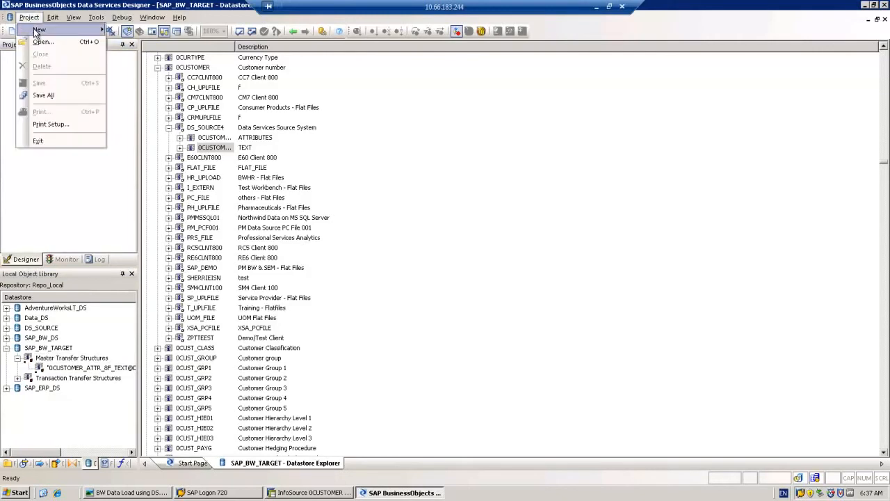
{"action": "mouse_move", "coordinate": [62, 30]}
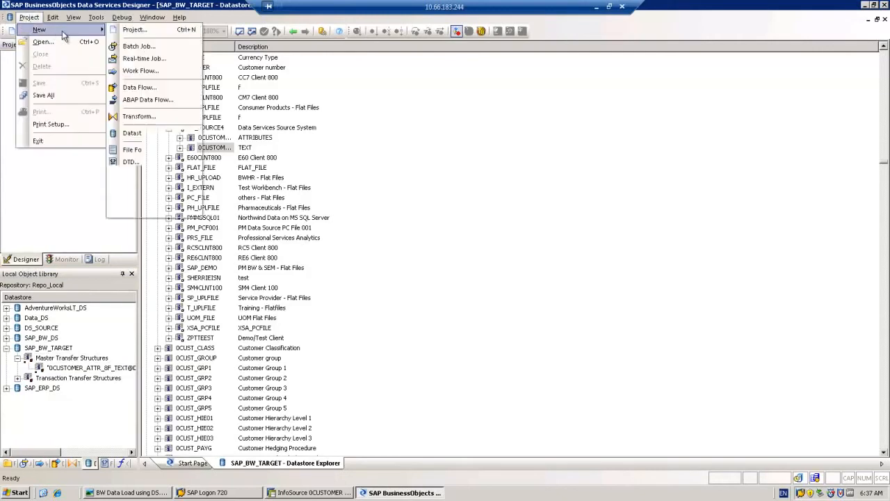
{"action": "left_click", "coordinate": [139, 31]}
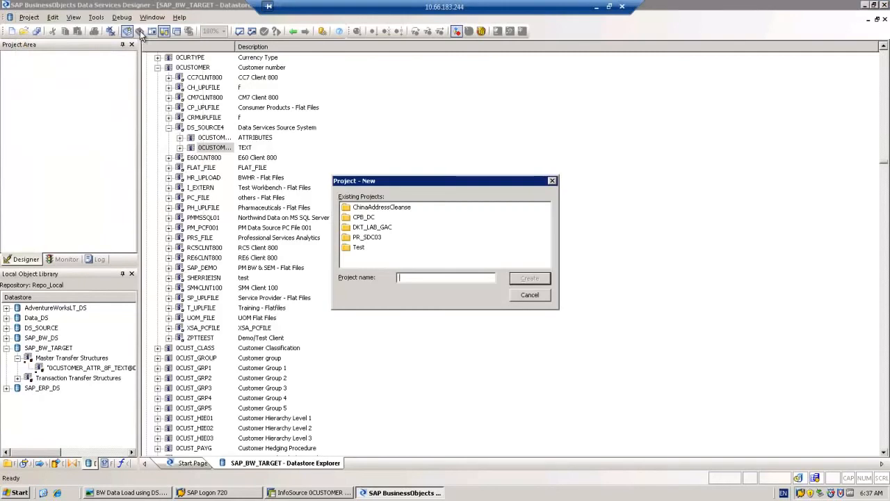
{"action": "type", "text": "PR_CUSTOMER_DEMO"}
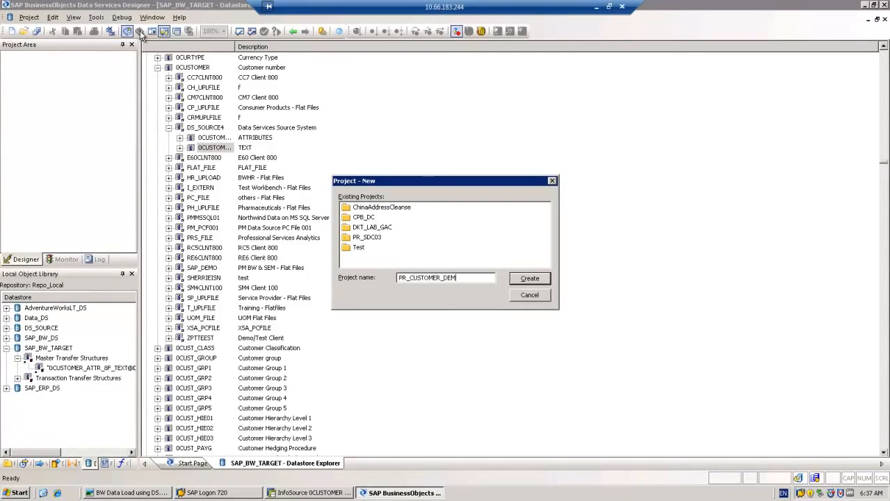
{"action": "left_click", "coordinate": [533, 279]}
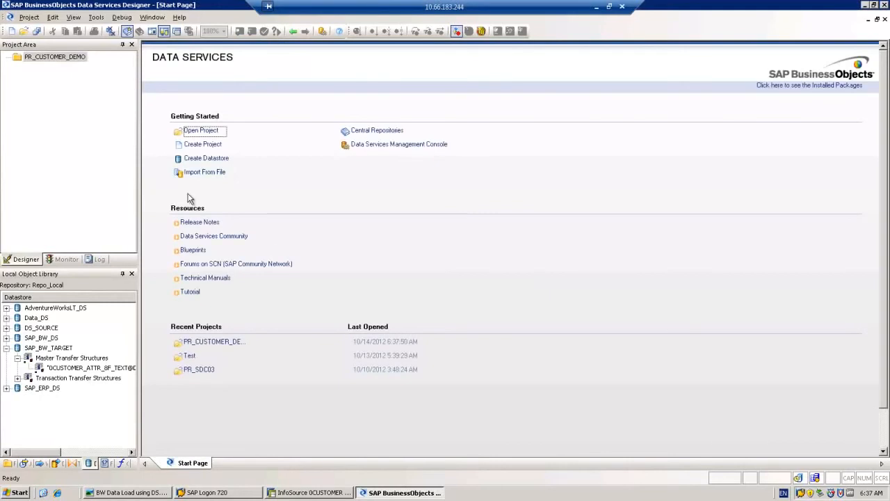
- Add a new batch job named Job_CUSTOMER_DEMO to project PR_CUSTOMER_DEMO
{"action": "right_click", "coordinate": [42, 61]}
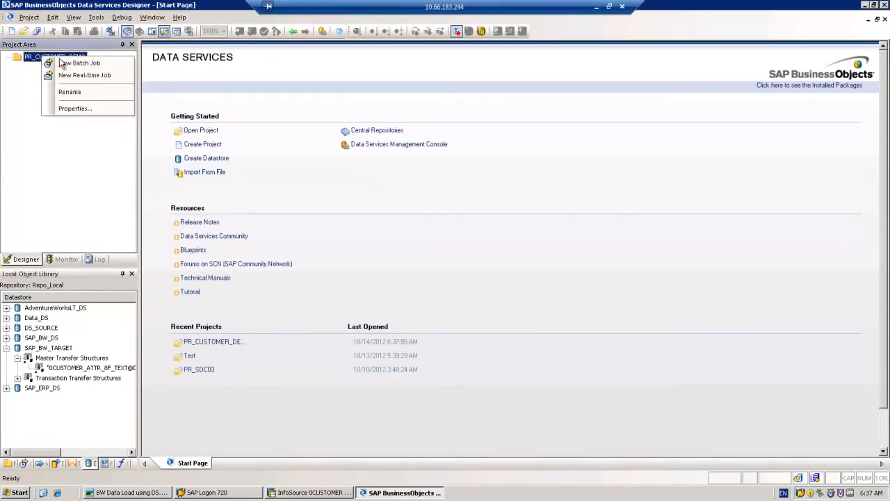
{"action": "left_click", "coordinate": [82, 64]}
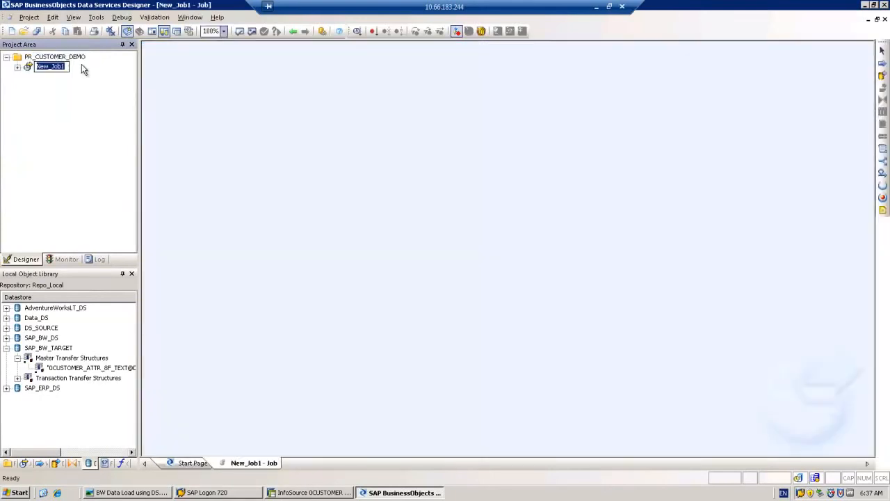
{"action": "type", "text": "Job_CUSTOMER_DEMO"}
{"action": "key", "text": "Return"}
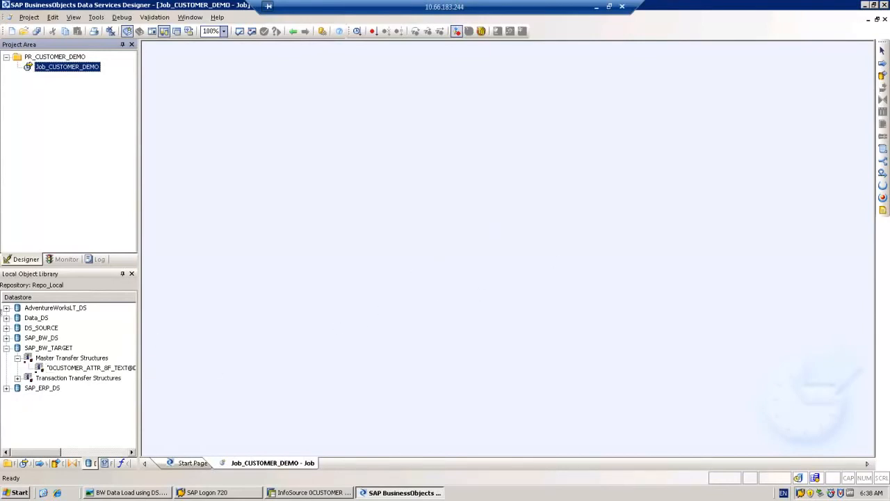
- Expand Data_DS > Tables and select the CUSTOMER (Data_DS.DBO) table
{"action": "left_click", "coordinate": [7, 318]}
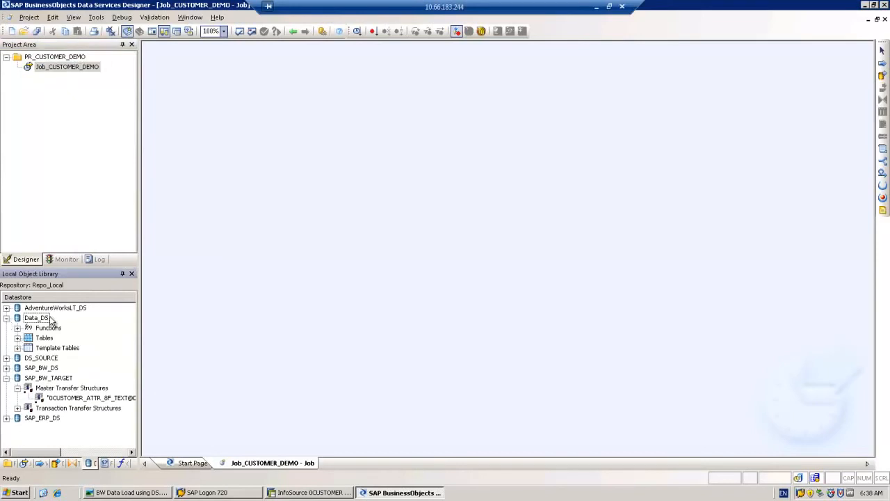
{"action": "left_click", "coordinate": [18, 338]}
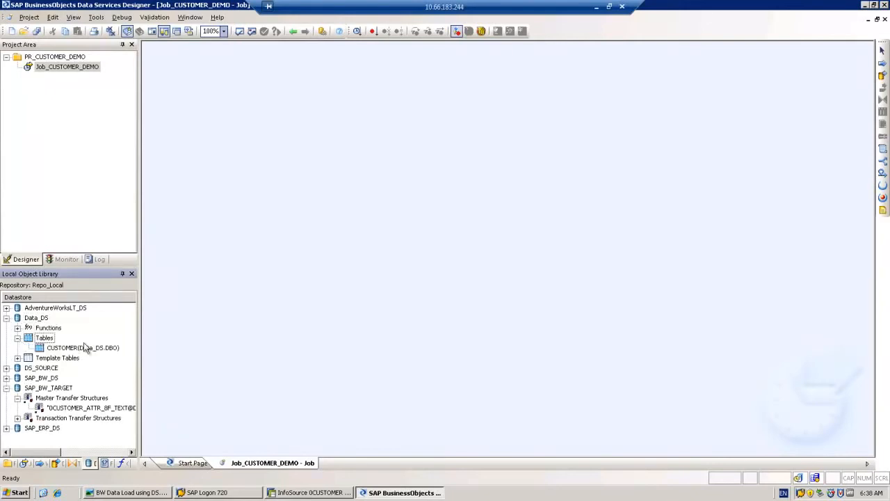
{"action": "mouse_move", "coordinate": [67, 352]}
{"action": "left_mouse_down"}
{"action": "mouse_move", "coordinate": [143, 302]}
{"action": "mouse_move", "coordinate": [284, 173]}
{"action": "mouse_move", "coordinate": [79, 341]}
{"action": "left_mouse_up"}
- Place a new data flow on the job canvas, name it DF_CUSTOMER_DEMO, and open it
{"action": "left_click", "coordinate": [883, 75]}
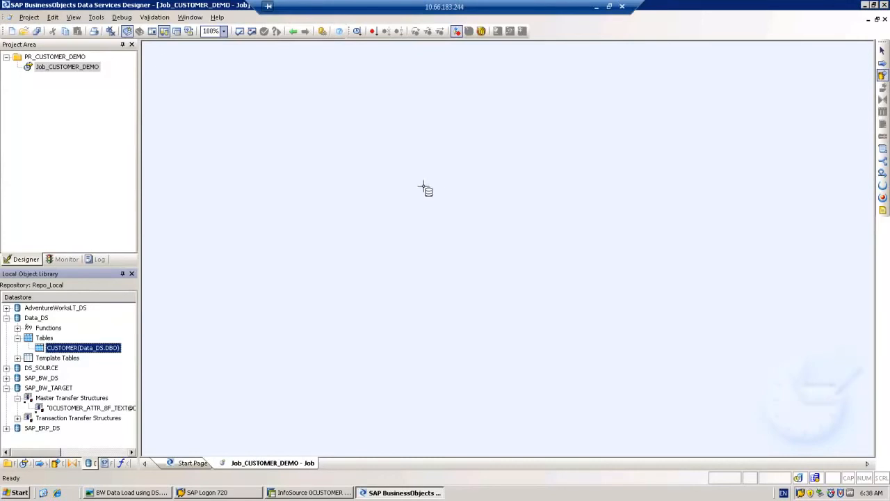
{"action": "left_click", "coordinate": [419, 200]}
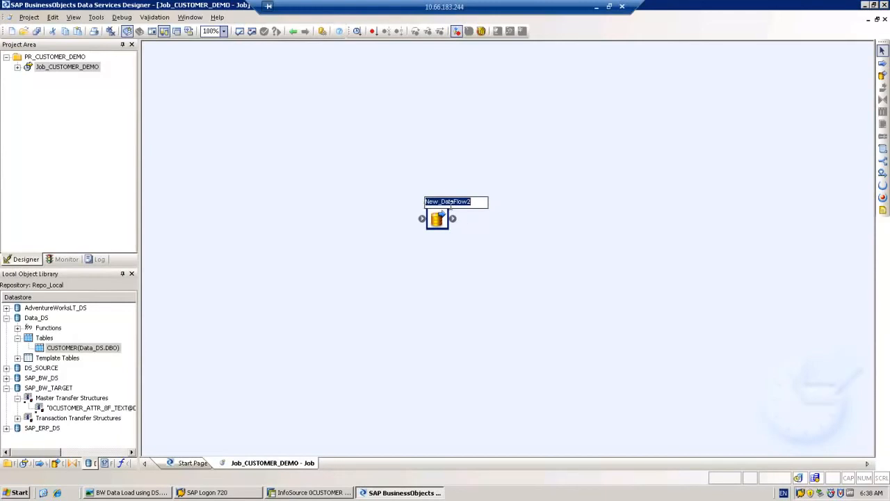
{"action": "type", "text": "DF_"}
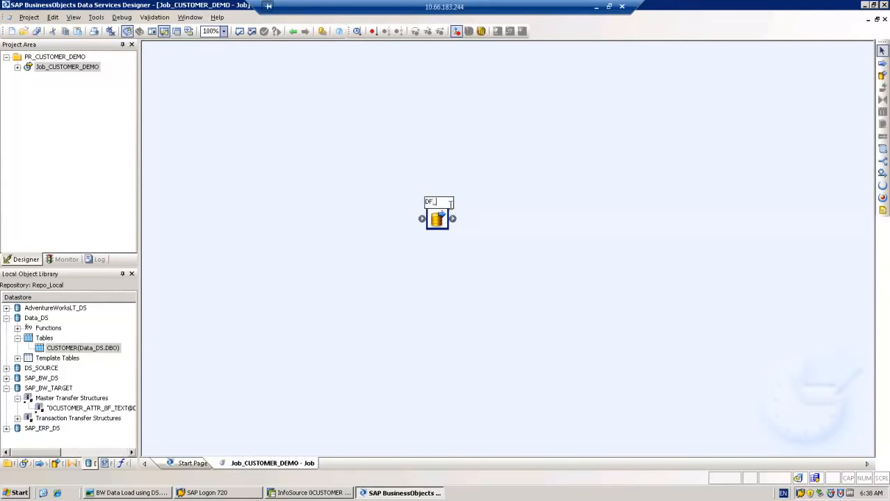
{"action": "type", "text": "CUSTOMER_"}
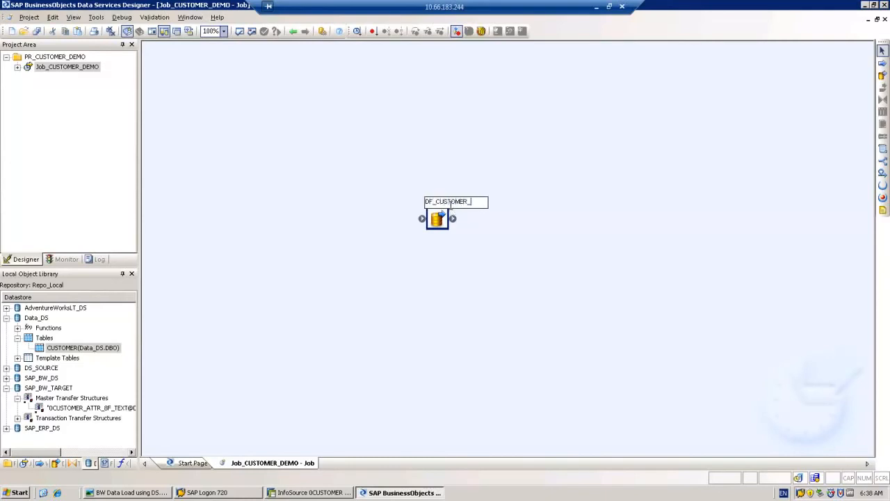
{"action": "type", "text": "DEMO"}
{"action": "key", "text": "Return"}
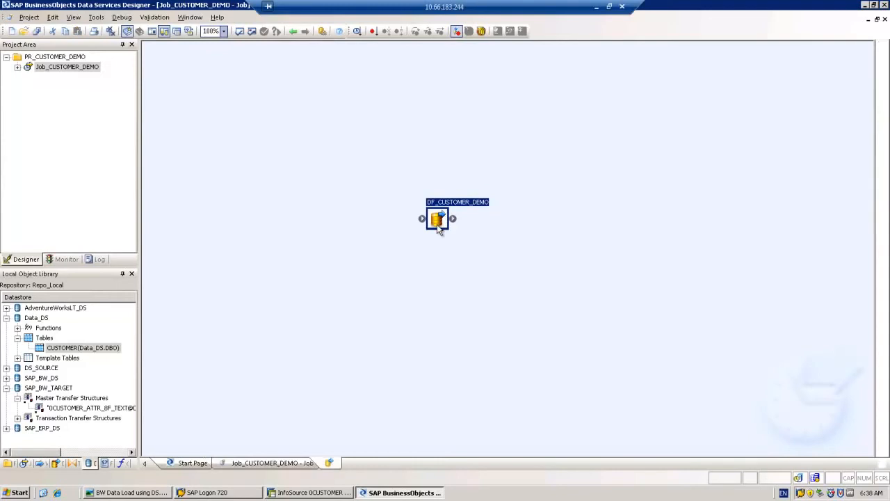
{"action": "double_click", "coordinate": [436, 219]}
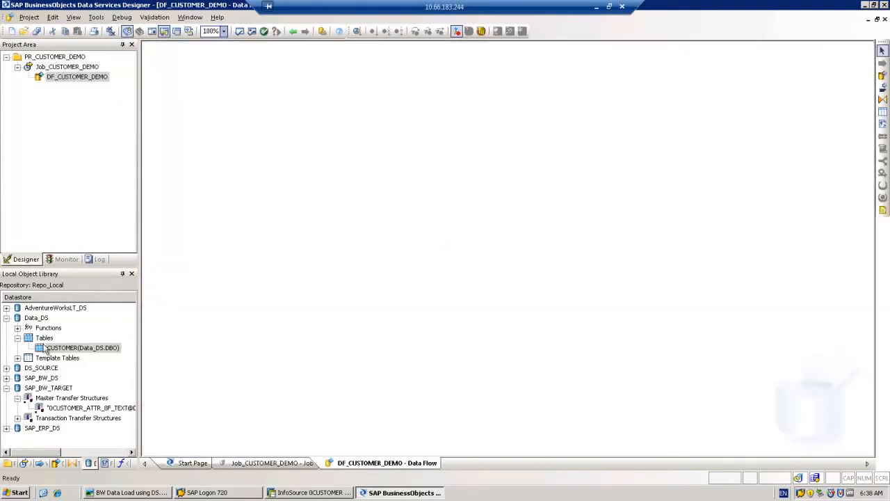
- Add the CUSTOMER table as source and the 0CUSTOMER text transfer structure as target
{"action": "left_click_drag", "start_coordinate": [55, 352], "coordinate": [251, 188]}
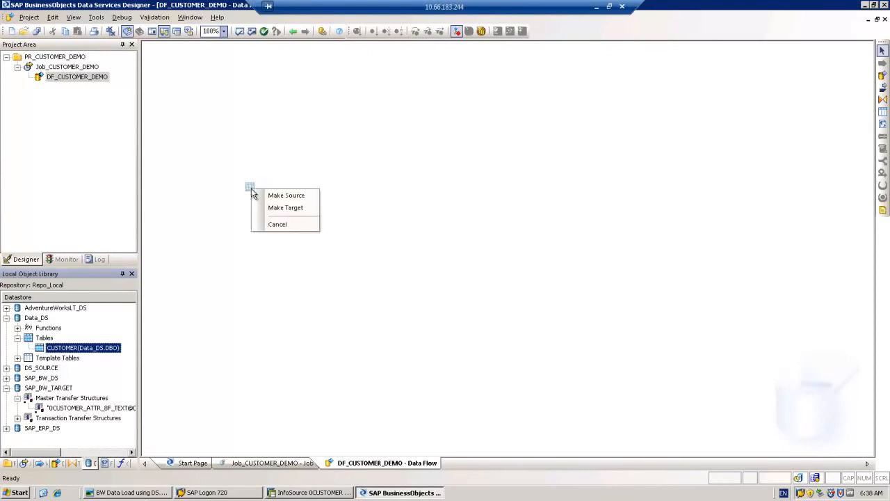
{"action": "left_click", "coordinate": [278, 200]}
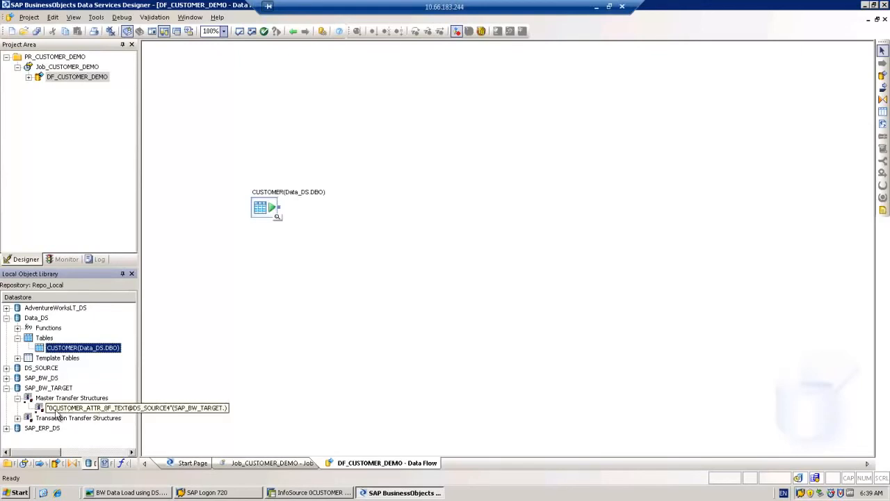
{"action": "left_click_drag", "start_coordinate": [53, 410], "coordinate": [617, 208]}
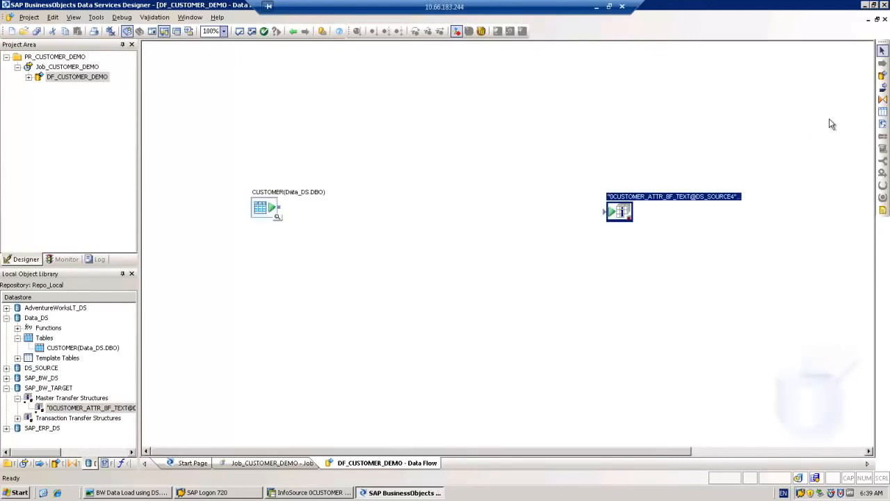
- Insert a Query transform and connect CUSTOMER → Query → 0CUSTOMER text target
{"action": "left_click", "coordinate": [883, 100]}
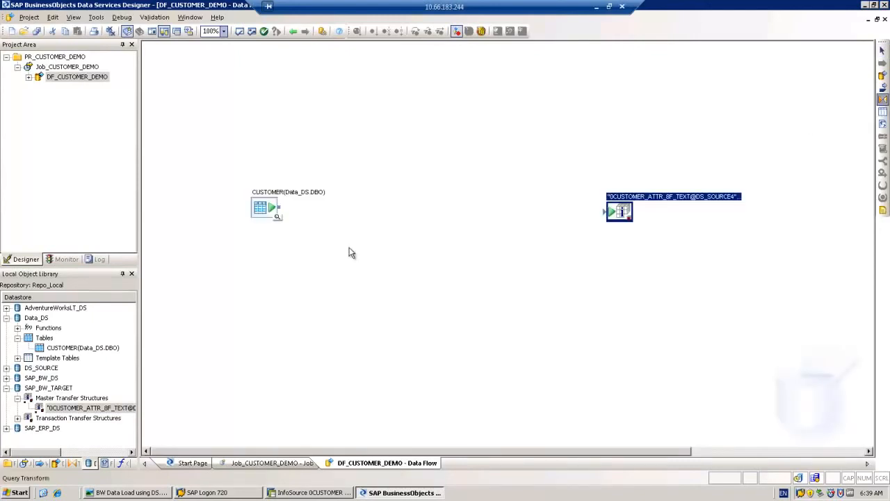
{"action": "left_click", "coordinate": [435, 204]}
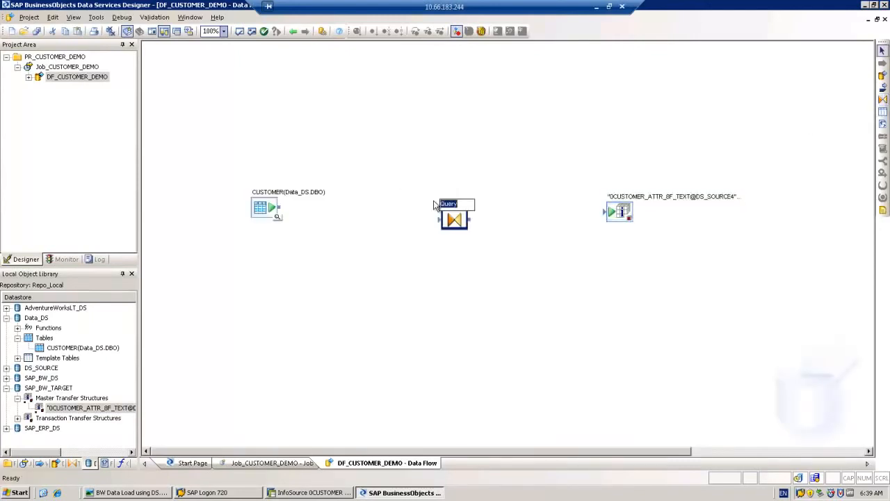
{"action": "left_click_drag", "start_coordinate": [283, 212], "coordinate": [449, 221]}
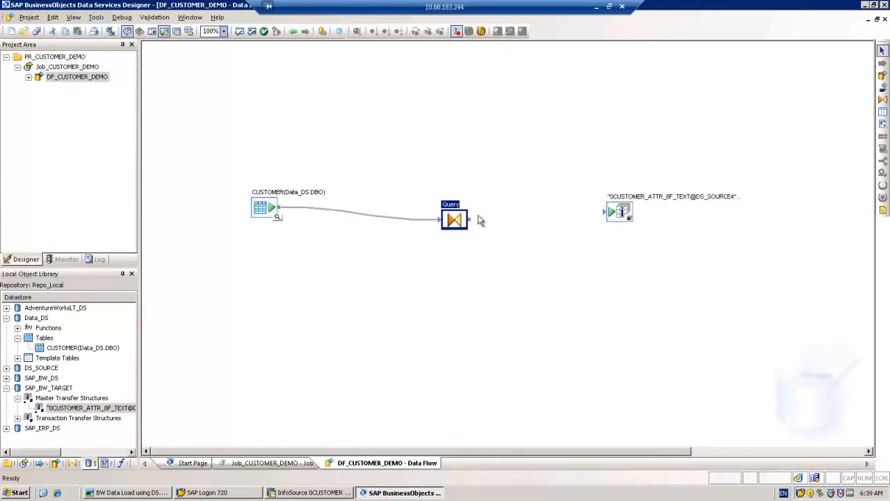
{"action": "left_click_drag", "start_coordinate": [473, 220], "coordinate": [610, 216]}
- In the Query editor map CUSTOMERID to CUSTOMER and COMPANYNAME to TXTMD, then go back
{"action": "double_click", "coordinate": [462, 220]}
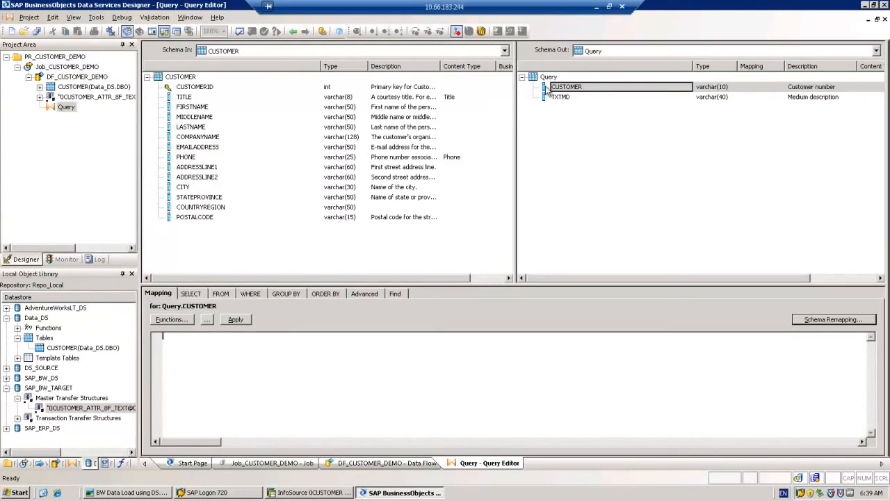
{"action": "left_click_drag", "start_coordinate": [200, 93], "coordinate": [575, 92]}
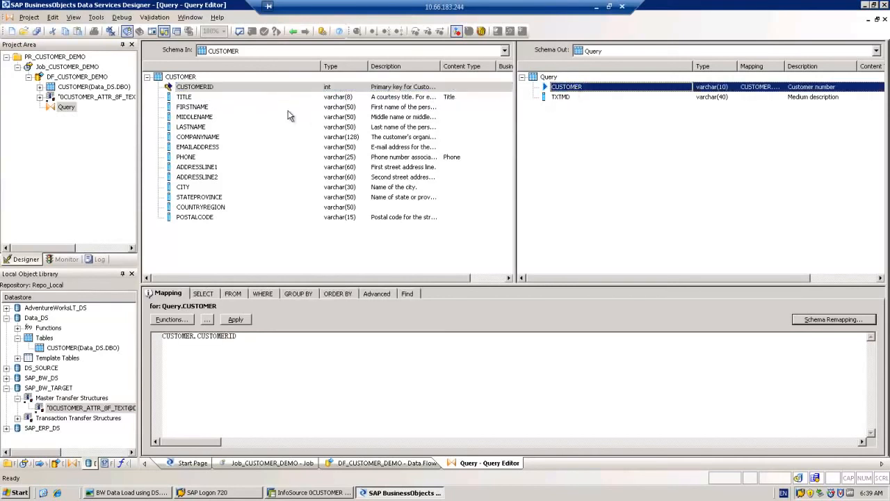
{"action": "left_click", "coordinate": [186, 139]}
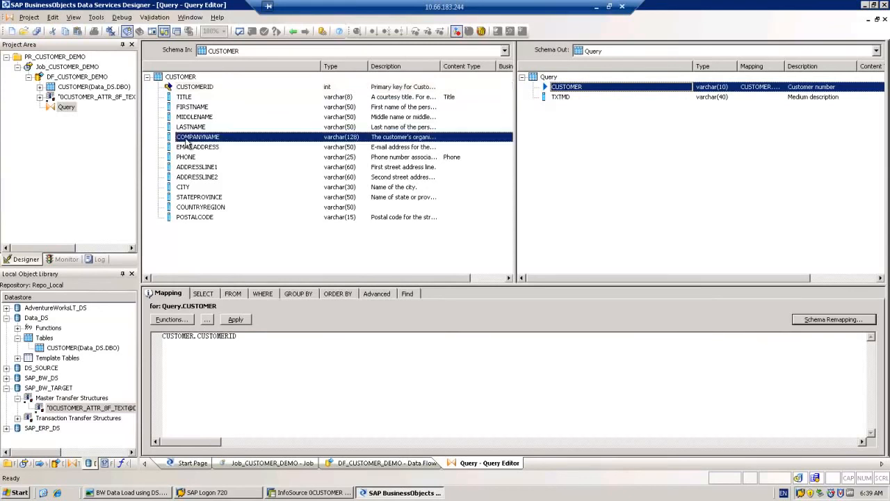
{"action": "left_click_drag", "start_coordinate": [186, 142], "coordinate": [565, 102]}
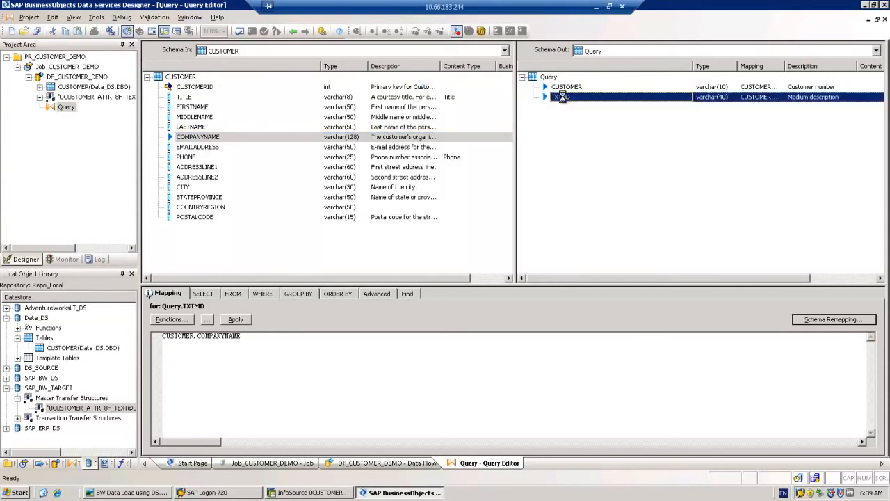
{"action": "left_click", "coordinate": [293, 32]}
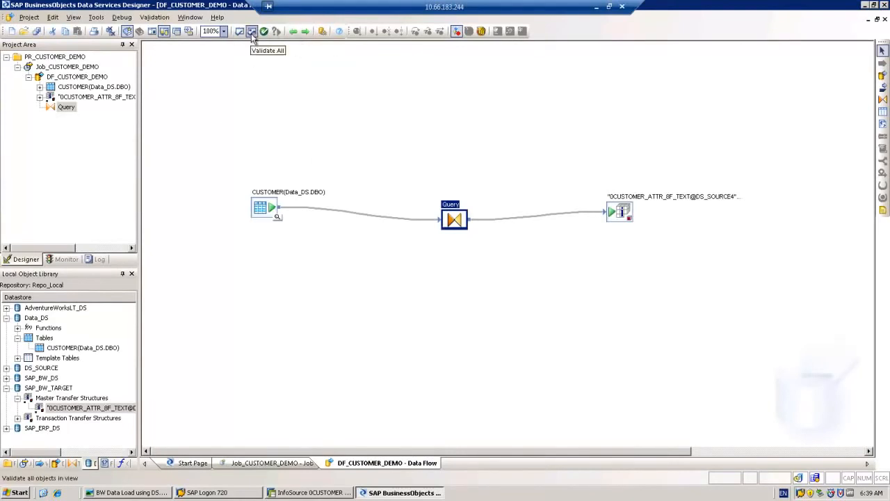
- Validate all objects, dismiss the warnings, and save the job and data flow
{"action": "left_click", "coordinate": [251, 32]}
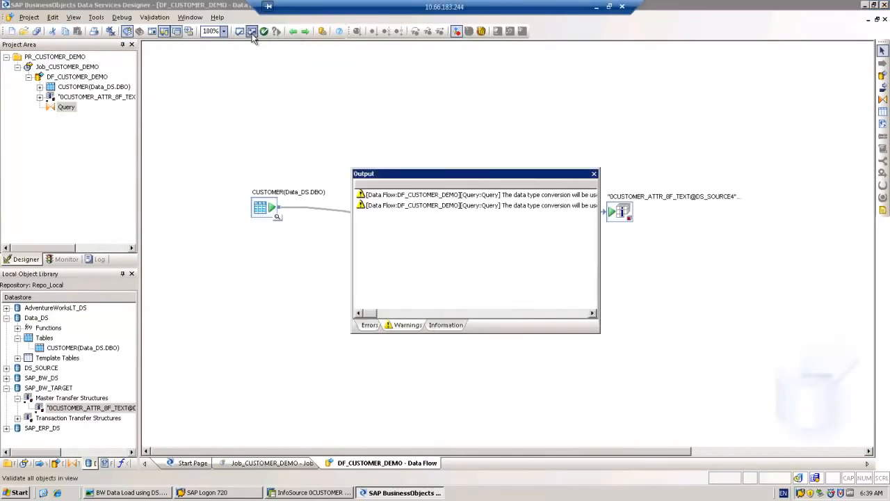
{"action": "left_click", "coordinate": [594, 174]}
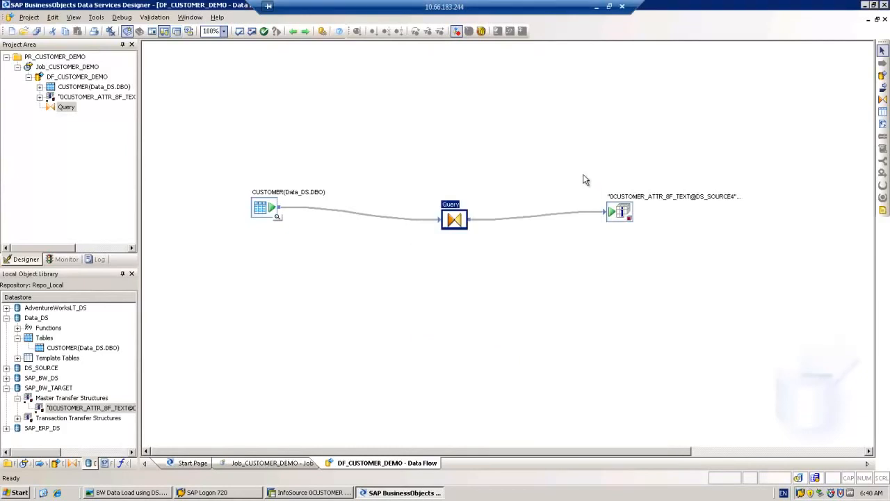
{"action": "left_click", "coordinate": [37, 32]}
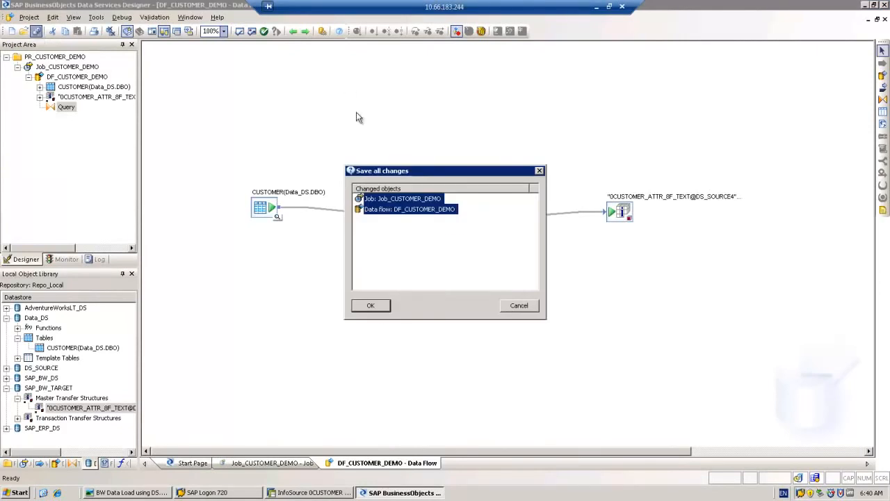
{"action": "left_click", "coordinate": [372, 305]}
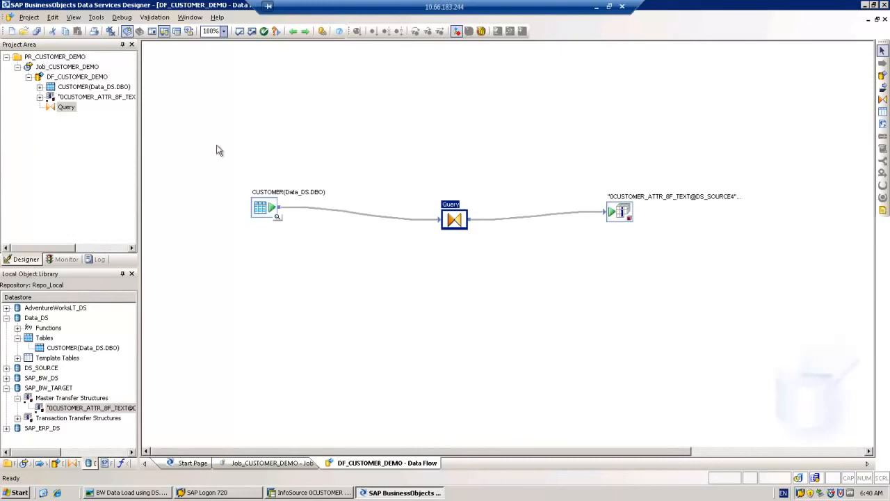
- Execute Job_CUSTOMER_DEMO from the Project Area with default execution properties
{"action": "left_click", "coordinate": [50, 68]}
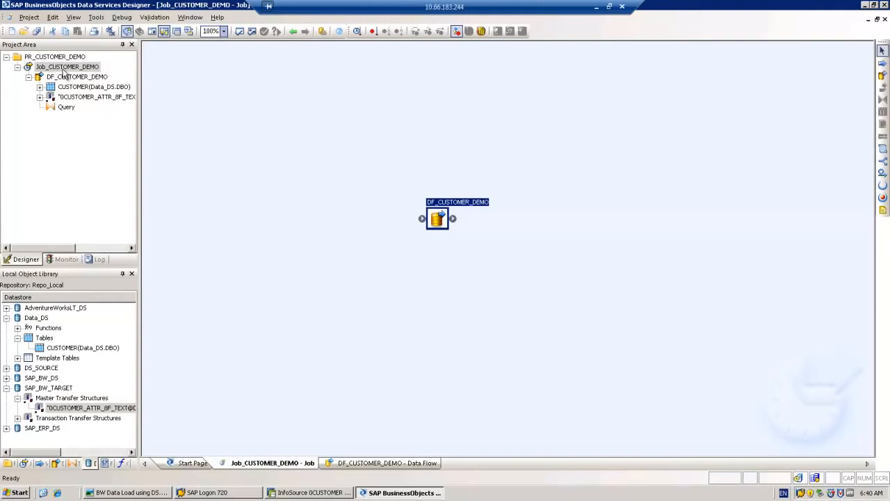
{"action": "right_click", "coordinate": [62, 69]}
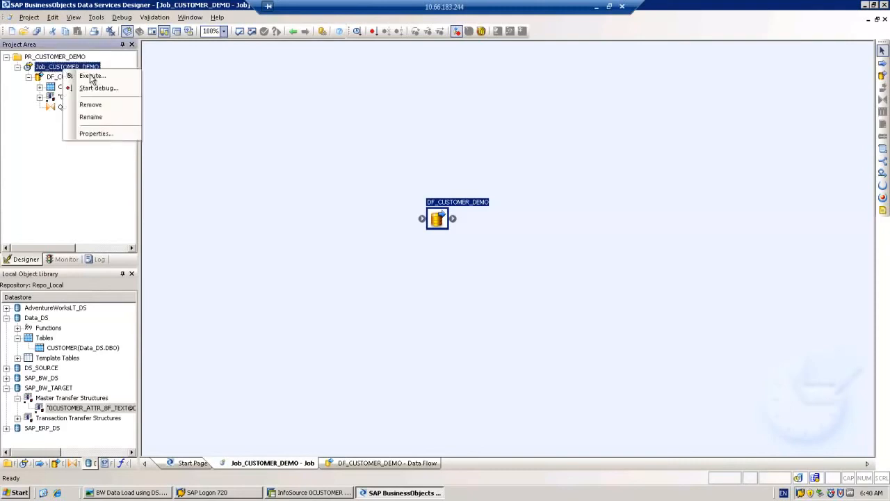
{"action": "left_click", "coordinate": [91, 77]}
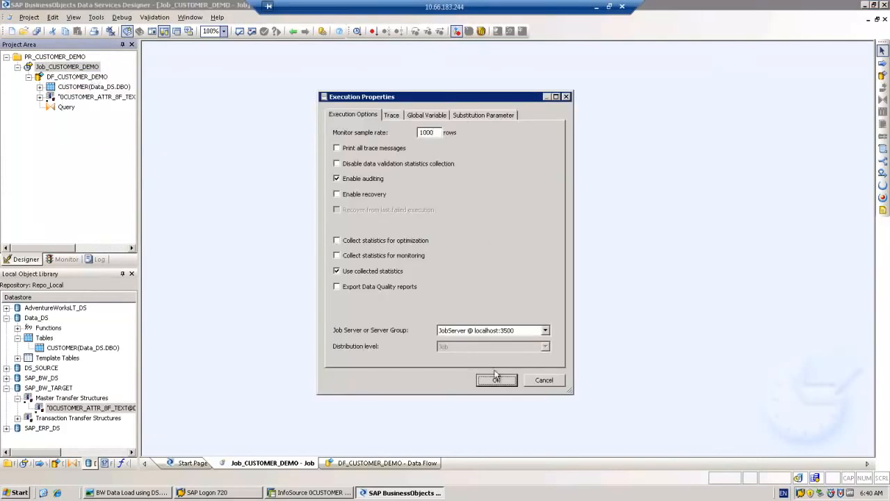
{"action": "left_click", "coordinate": [486, 382]}
{"action": "left_click", "coordinate": [495, 381]}
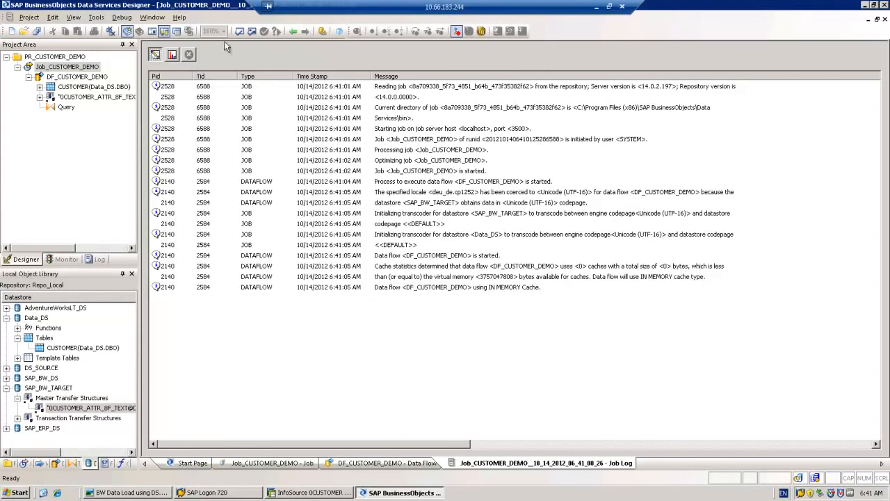
- Check the trace and monitor logs for completion and 847 rows loaded, then minimize Designer
{"action": "left_click", "coordinate": [172, 55]}
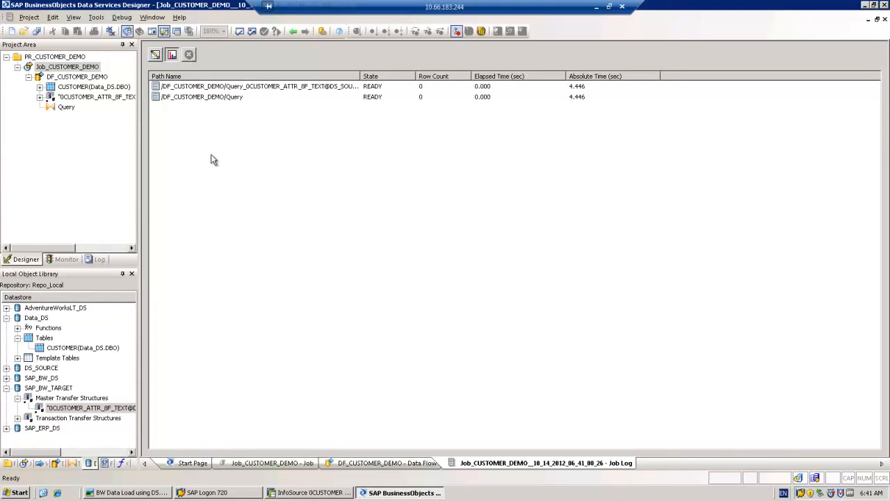
{"action": "left_click", "coordinate": [154, 56]}
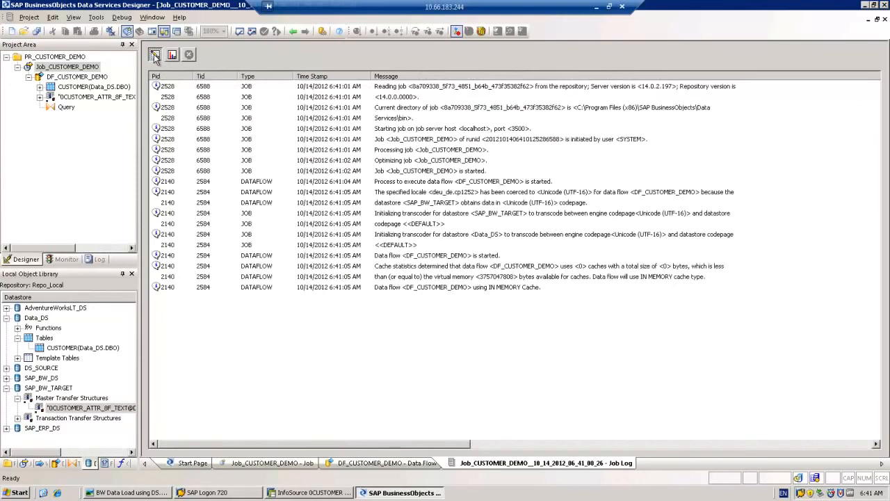
{"action": "left_click", "coordinate": [171, 56]}
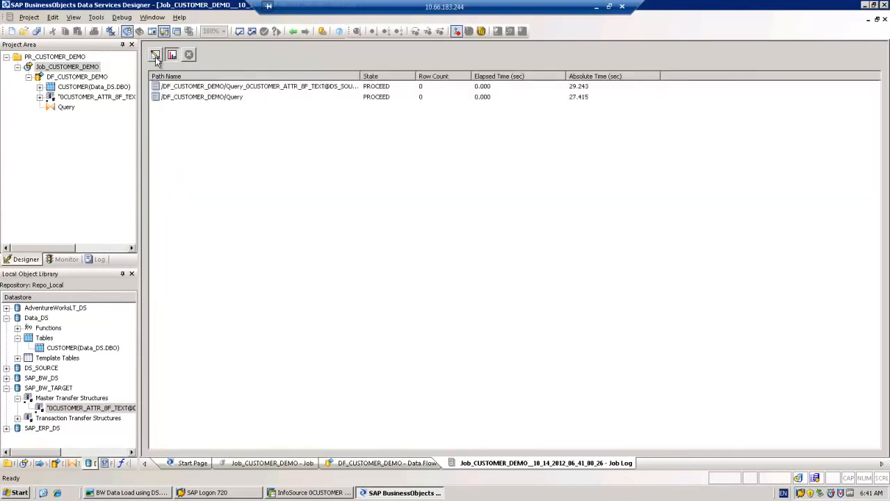
{"action": "left_click", "coordinate": [156, 56]}
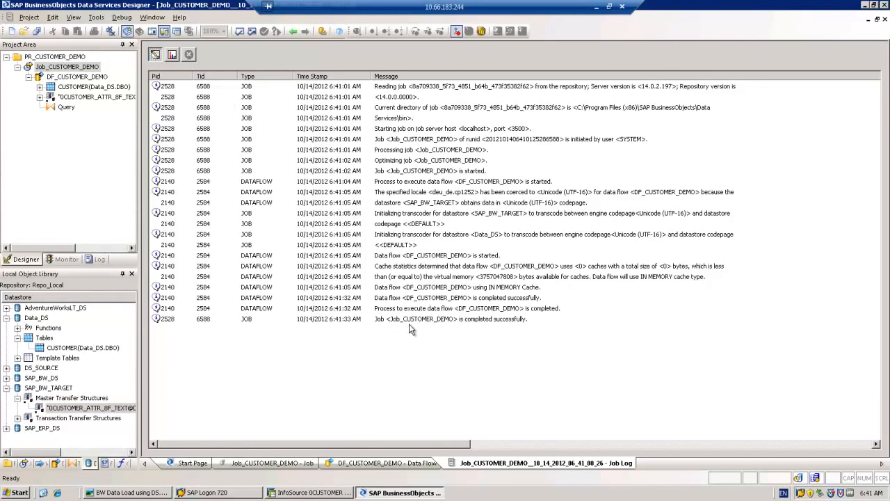
{"action": "left_click", "coordinate": [171, 55]}
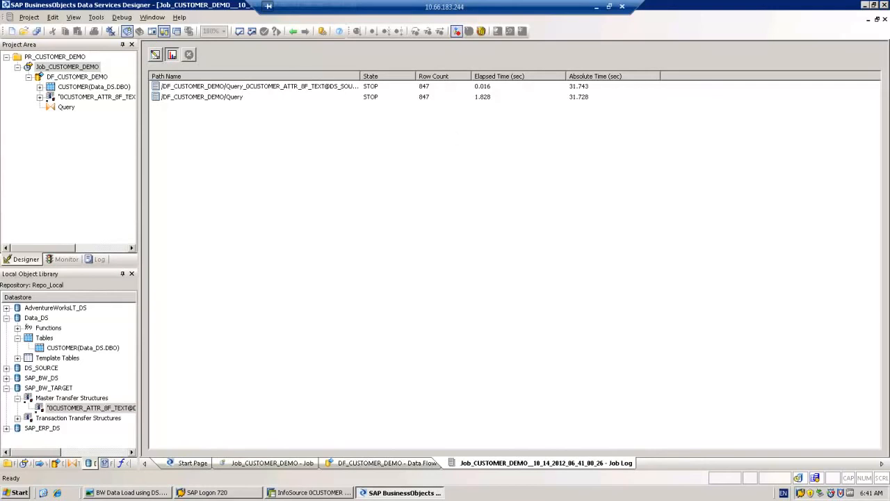
{"action": "left_click", "coordinate": [866, 7]}
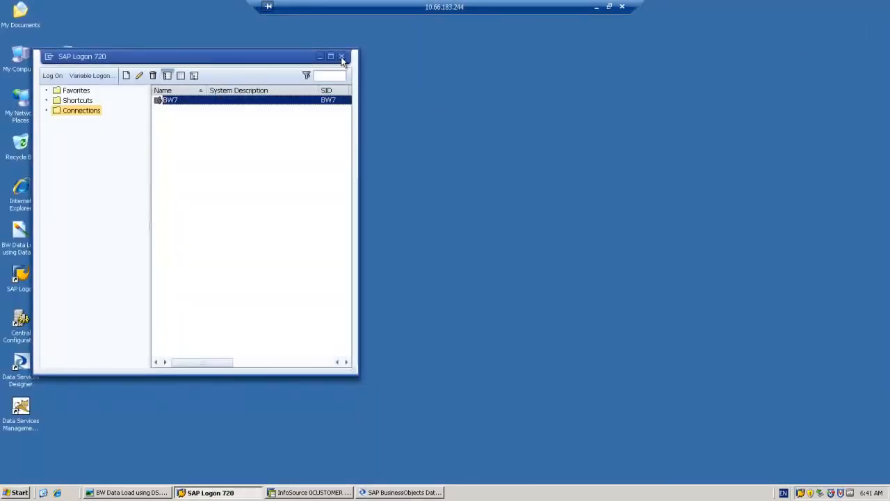
- Return to InfoSource 0CUSTOMER, expand the customer text source, and right-click Customer number (Texts)
{"action": "left_click", "coordinate": [306, 492]}
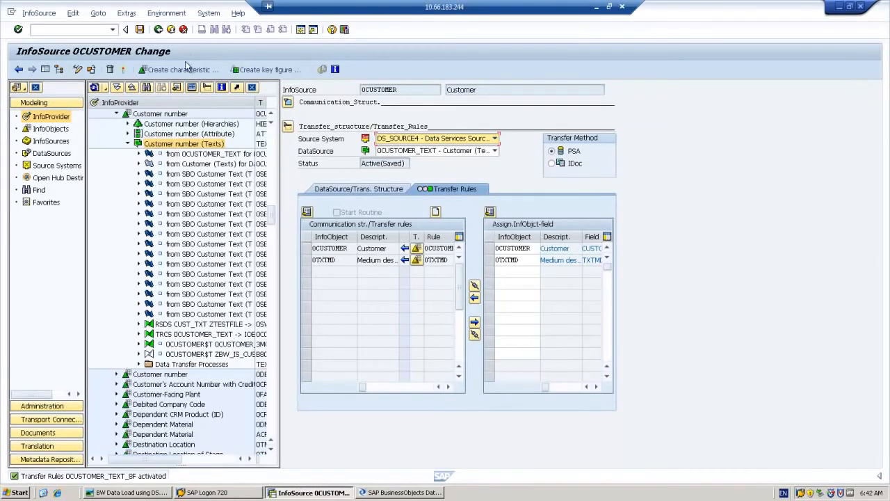
{"action": "left_click", "coordinate": [140, 164]}
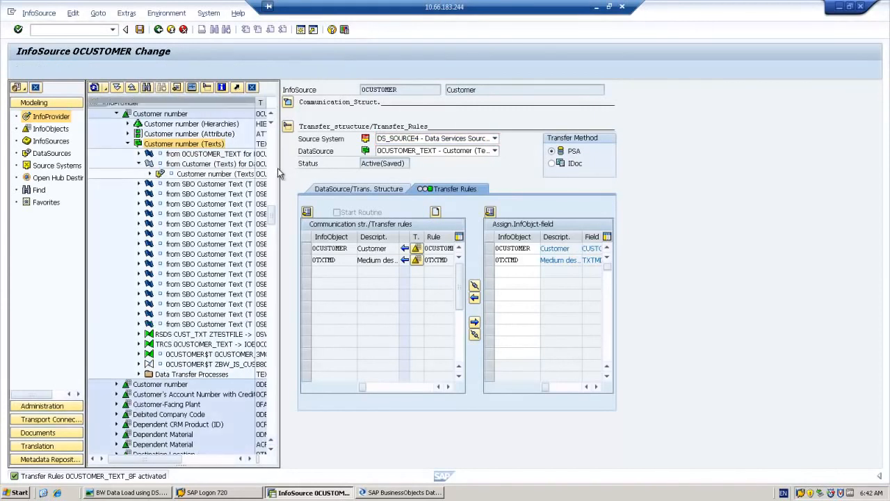
{"action": "left_click_drag", "start_coordinate": [281, 176], "coordinate": [341, 177]}
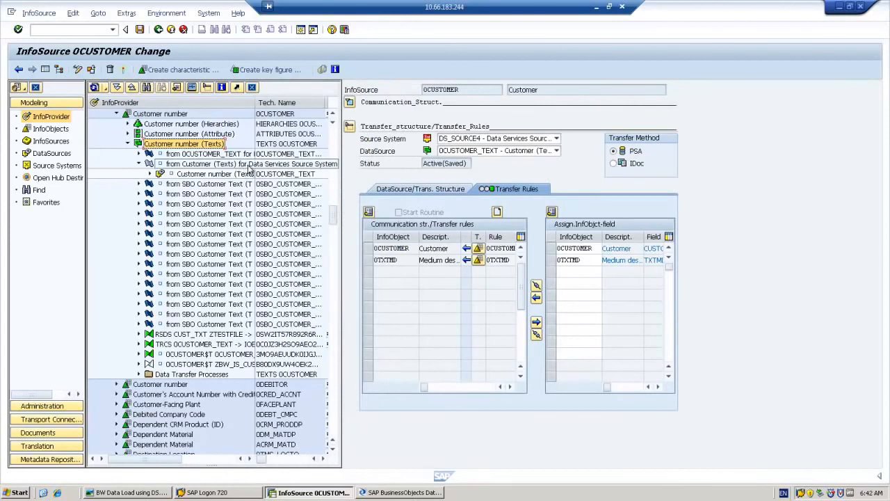
{"action": "left_click", "coordinate": [159, 175]}
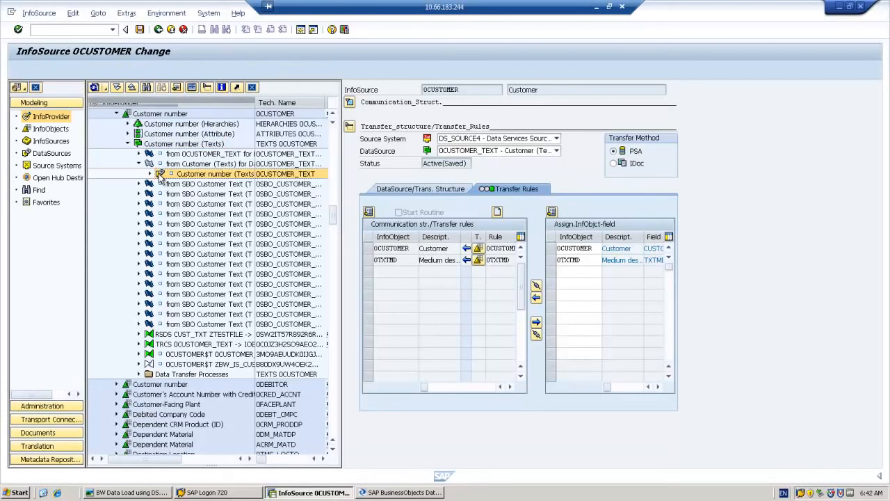
{"action": "right_click", "coordinate": [159, 175]}
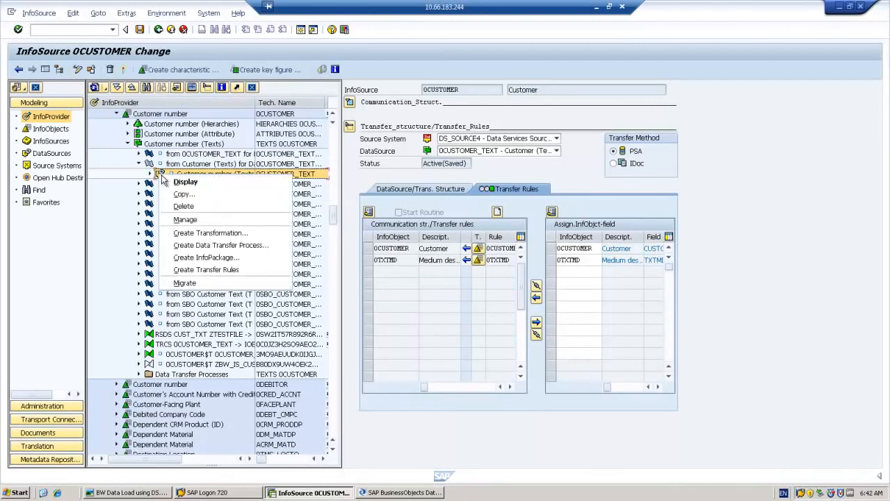
- Create InfoPackage 'Data Services Execute 0CUSTOMER_DEMO' for the Customer number (Texts) DataSource and save it
{"action": "left_click", "coordinate": [189, 259]}
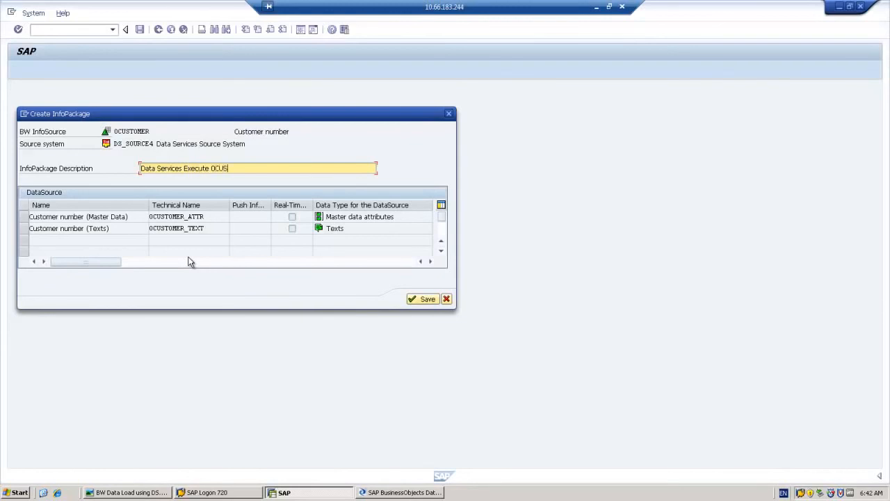
{"action": "type", "text": "MER_DEMO"}
{"action": "left_click", "coordinate": [23, 231]}
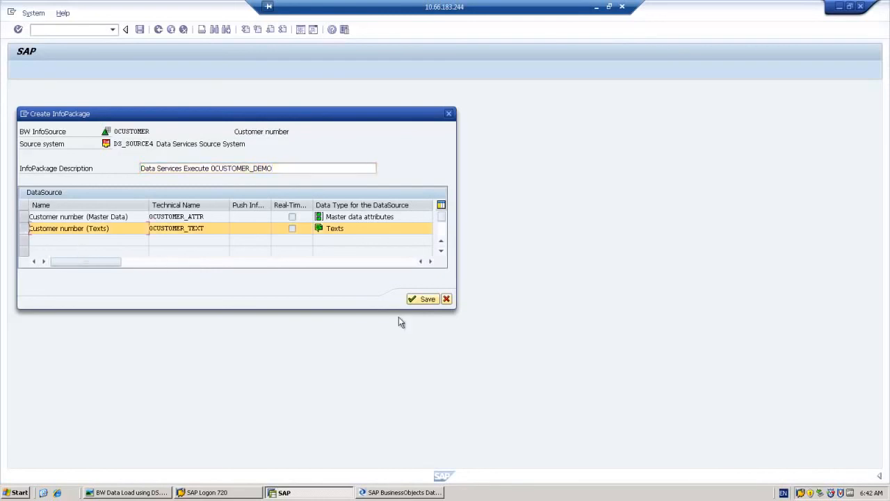
{"action": "left_click", "coordinate": [426, 299]}
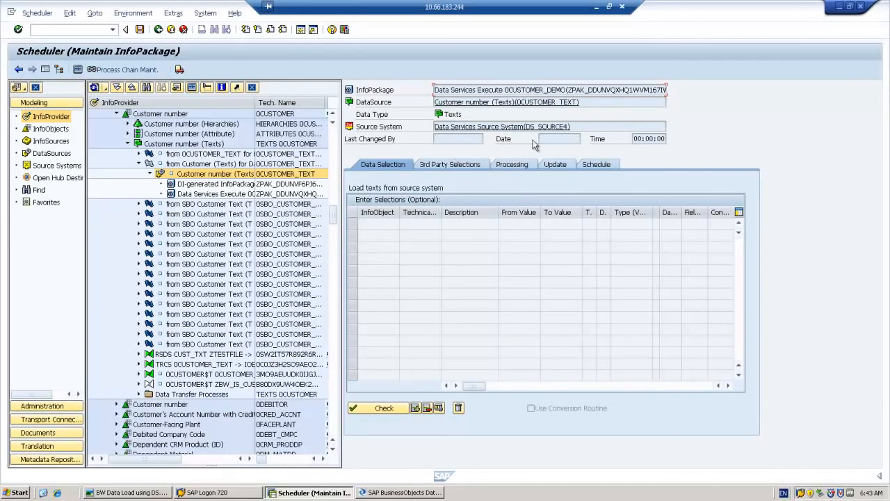
- Load the Data Services selection fields and set the repository to Repo_Local
{"action": "left_click", "coordinate": [436, 164]}
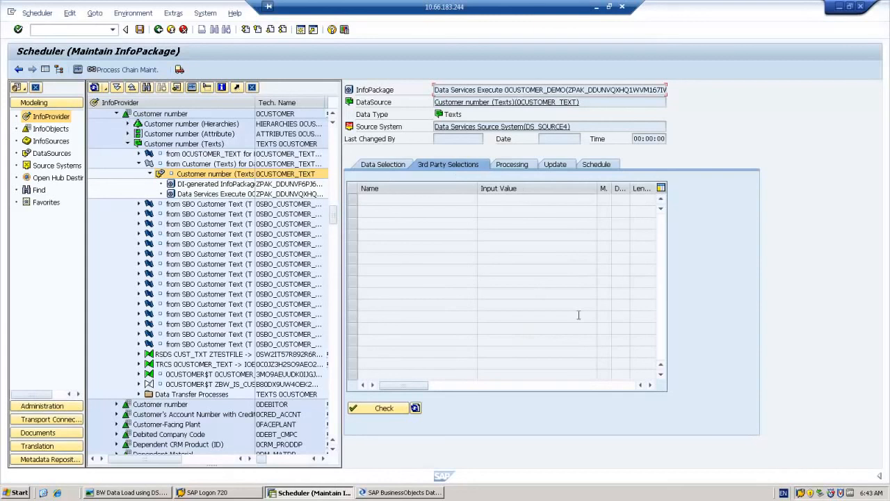
{"action": "left_click", "coordinate": [415, 409]}
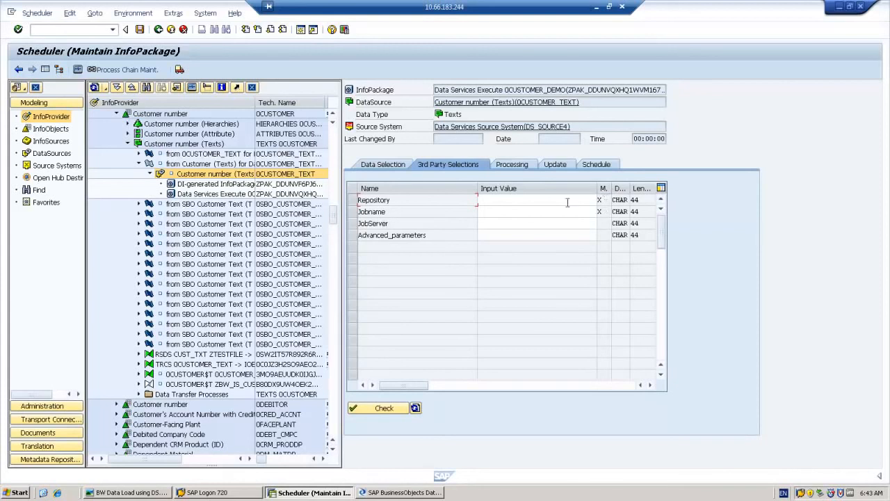
{"action": "left_click", "coordinate": [512, 200]}
{"action": "type", "text": "Rep"}
{"action": "key", "text": "Down"}
{"action": "key", "text": "Return"}
- Set the job name to Job_CUSTOMER_DEMO, check the selections, and show scheduling options
{"action": "left_click", "coordinate": [500, 212]}
{"action": "type", "text": "Jo"}
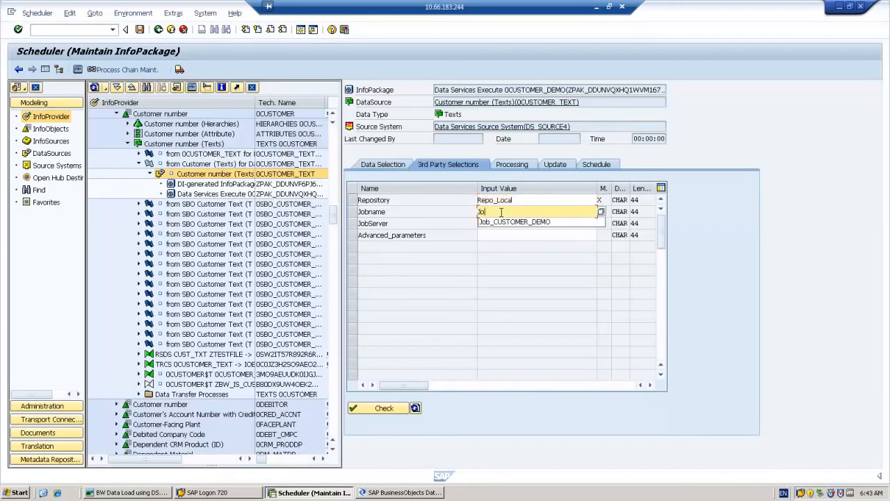
{"action": "key", "text": "Down"}
{"action": "key", "text": "Return"}
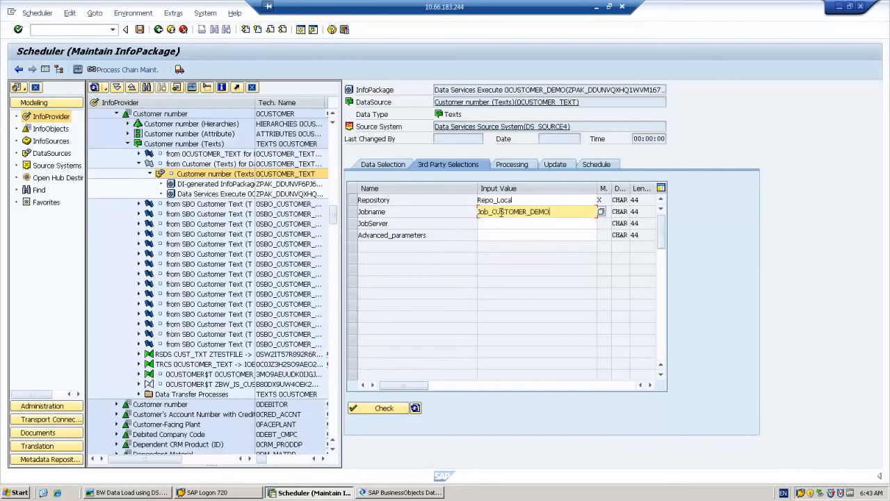
{"action": "left_click", "coordinate": [384, 409]}
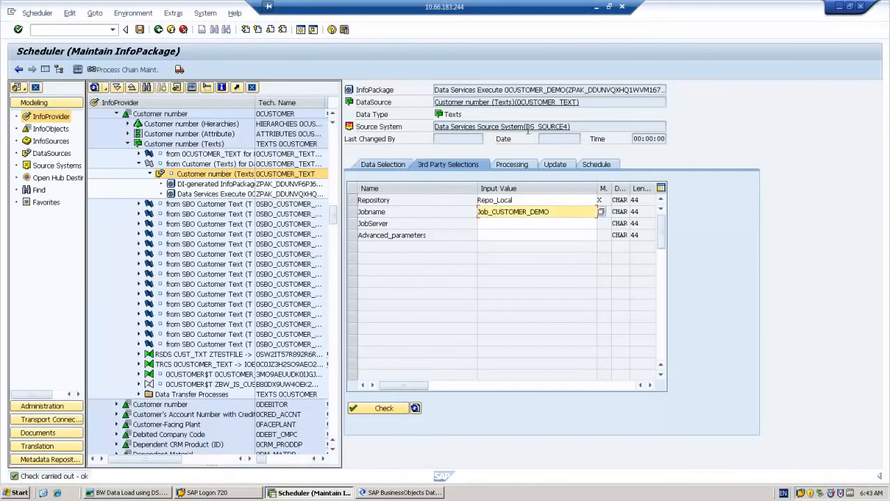
{"action": "left_click", "coordinate": [604, 166]}
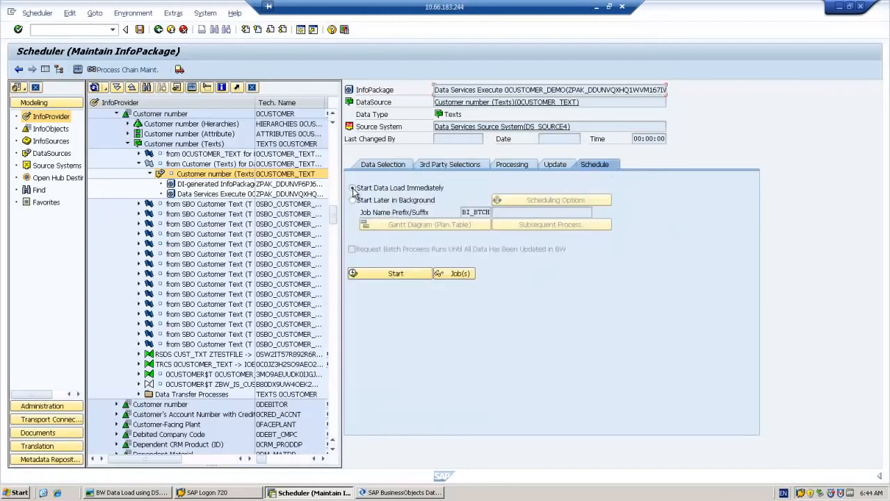
- Start the data load immediately and open its load monitor
{"action": "left_click", "coordinate": [392, 275]}
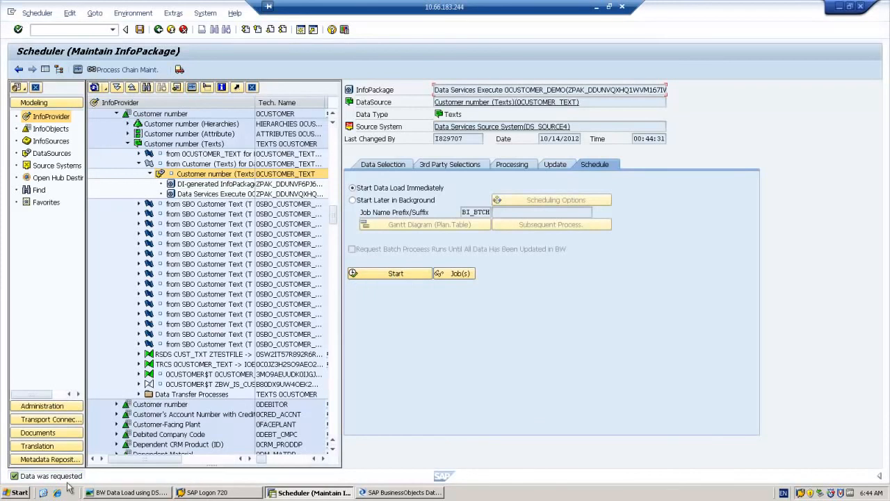
{"action": "left_click", "coordinate": [77, 70]}
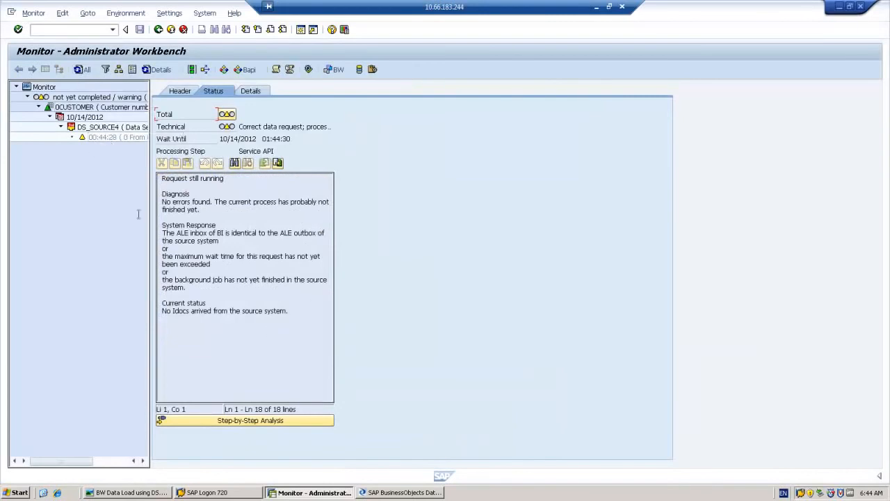
- Verify in the load details that Transfer shows all 847 records arrived, then return to the InfoPackage scheduler
{"action": "left_click", "coordinate": [251, 91]}
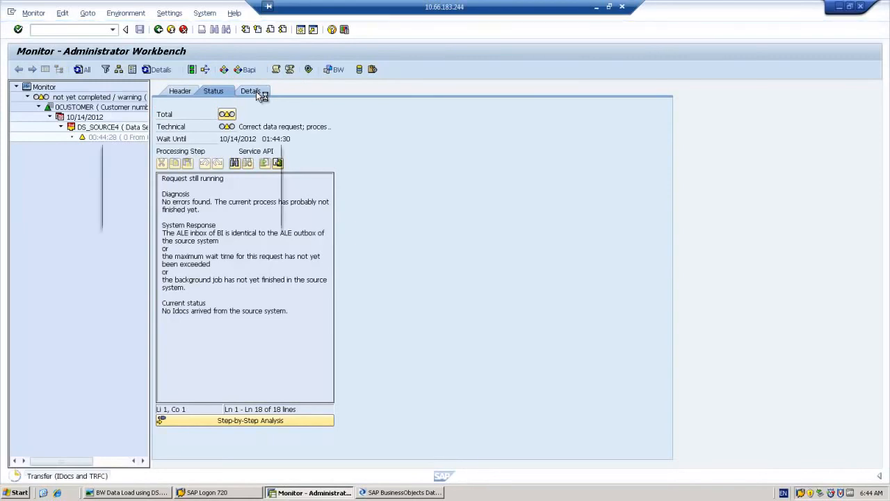
{"action": "left_click", "coordinate": [157, 219]}
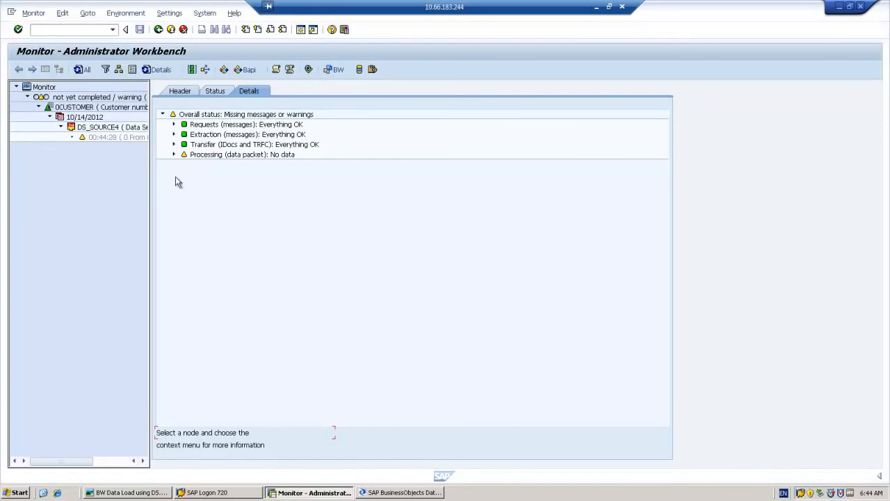
{"action": "left_click", "coordinate": [173, 155]}
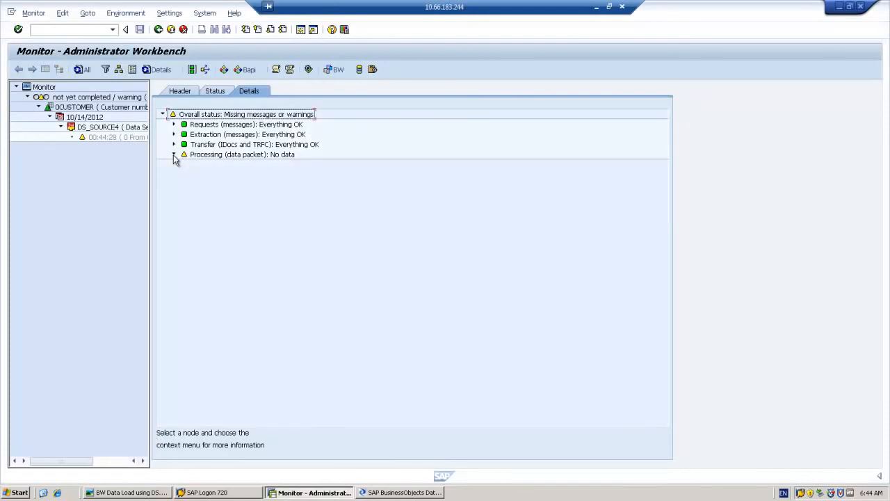
{"action": "left_click", "coordinate": [174, 144]}
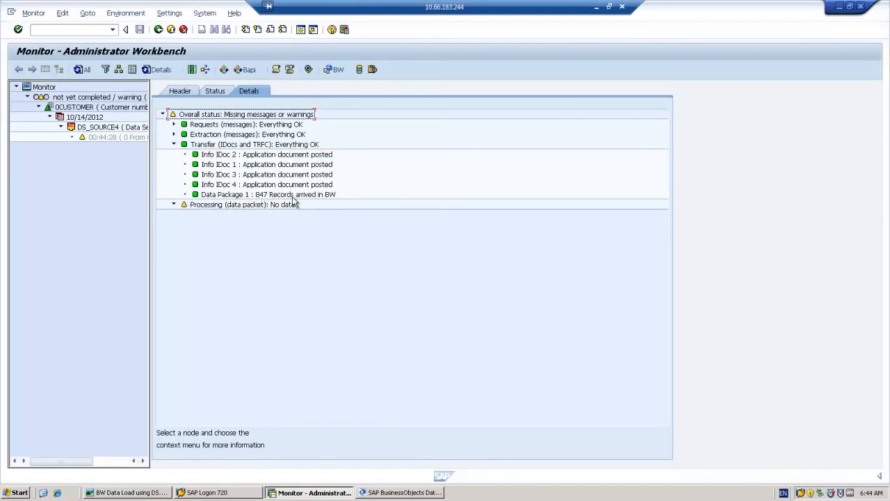
{"action": "left_click", "coordinate": [78, 70]}
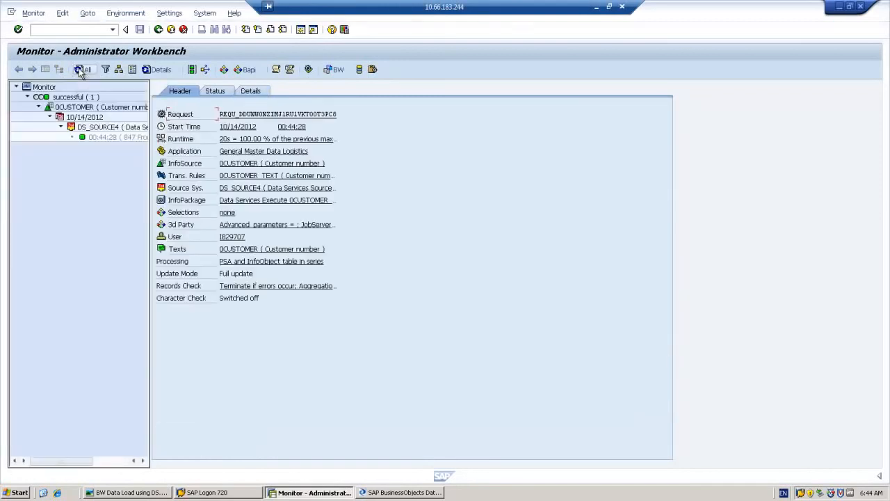
{"action": "left_click", "coordinate": [159, 31]}
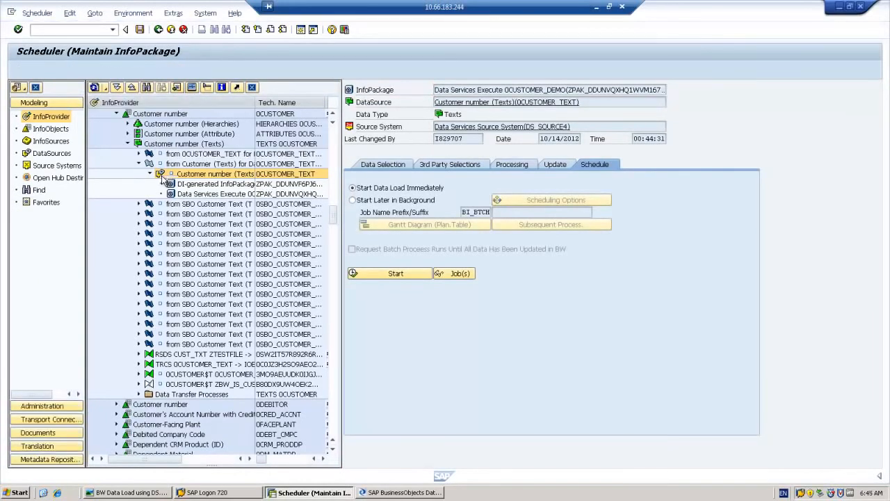
- Manage the Customer number (Texts) DataSource's PSA requests, confirming the Data Services Execute 0CUSTOMER_DEMO request loaded green
{"action": "right_click", "coordinate": [162, 176]}
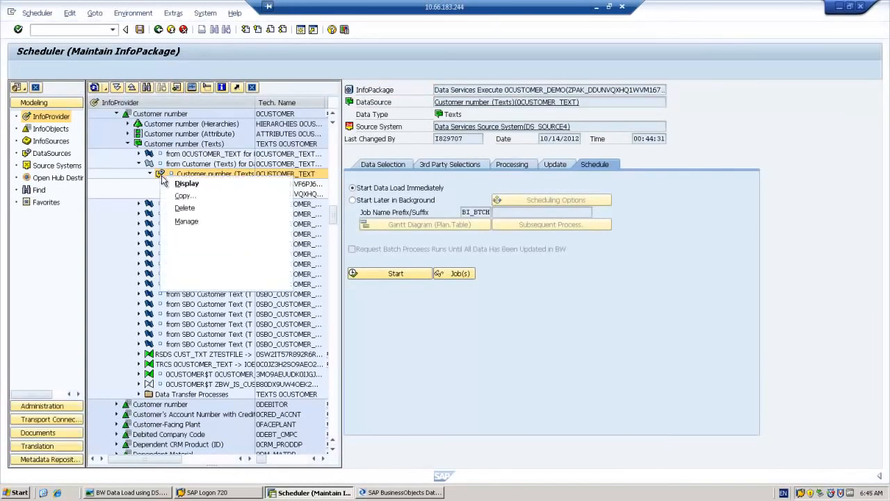
{"action": "left_click", "coordinate": [182, 223]}
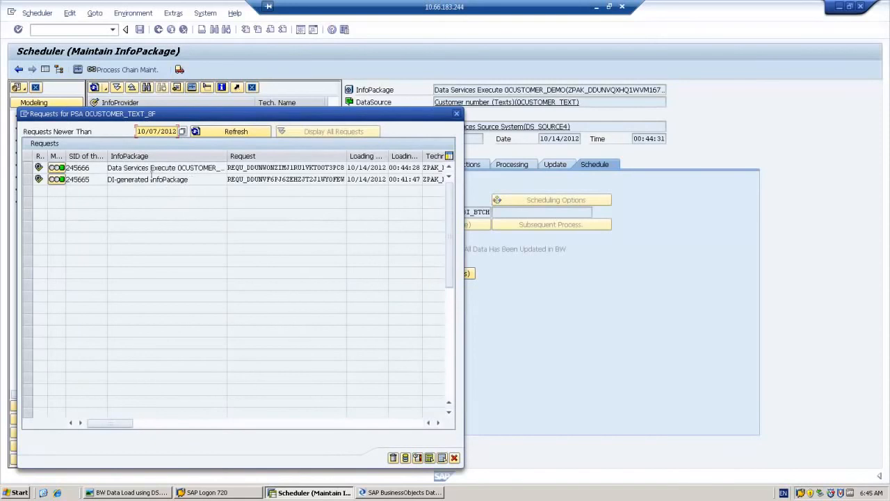
{"action": "left_click", "coordinate": [107, 181]}
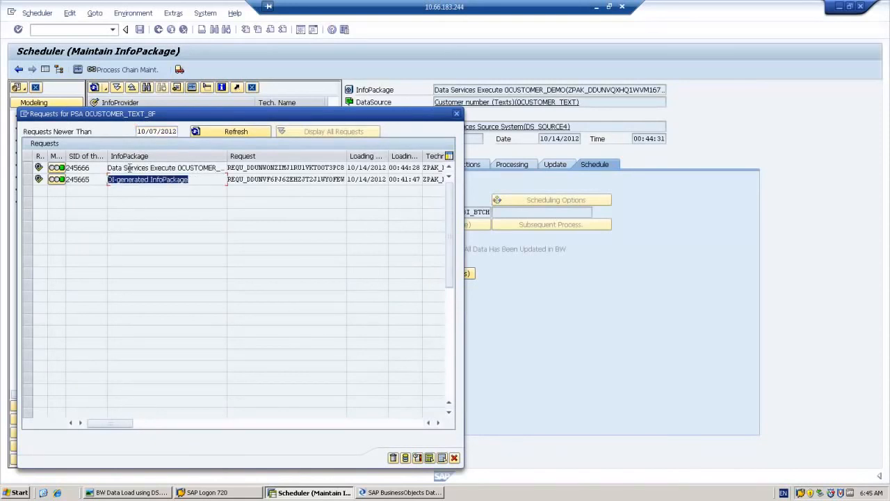
{"action": "left_click", "coordinate": [118, 168]}
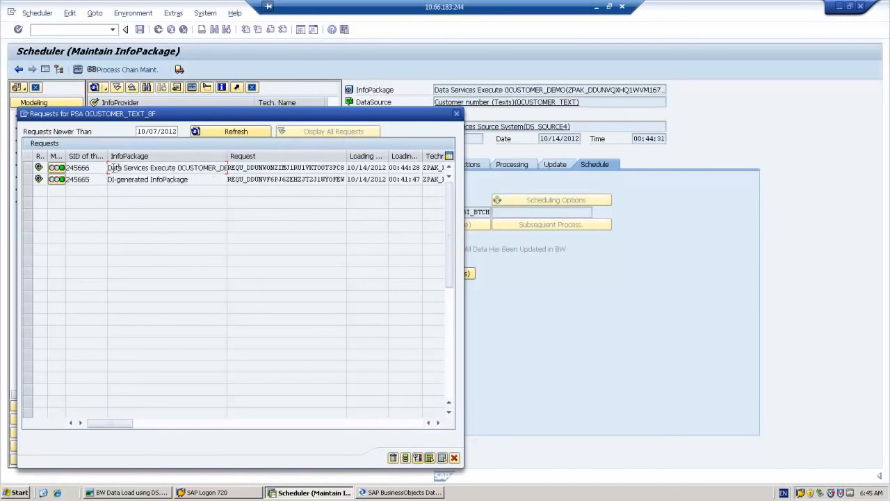
{"action": "left_click_drag", "start_coordinate": [118, 167], "coordinate": [229, 165]}
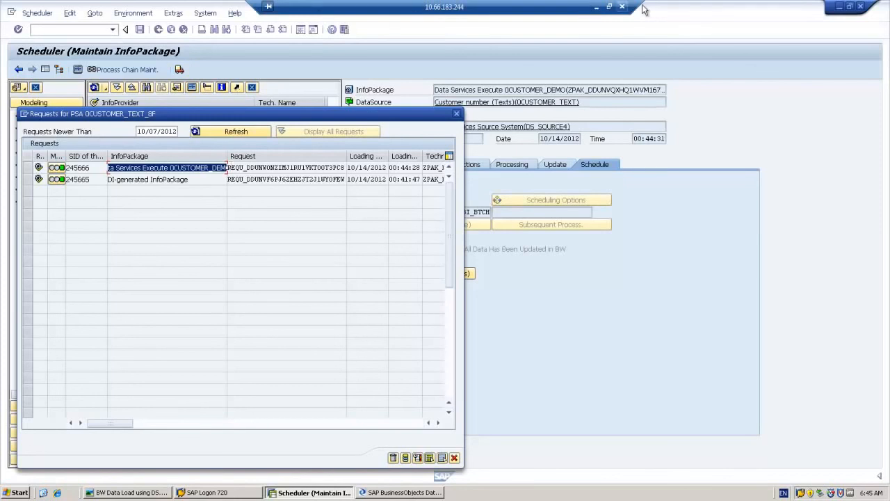
{"action": "left_click", "coordinate": [609, 7]}
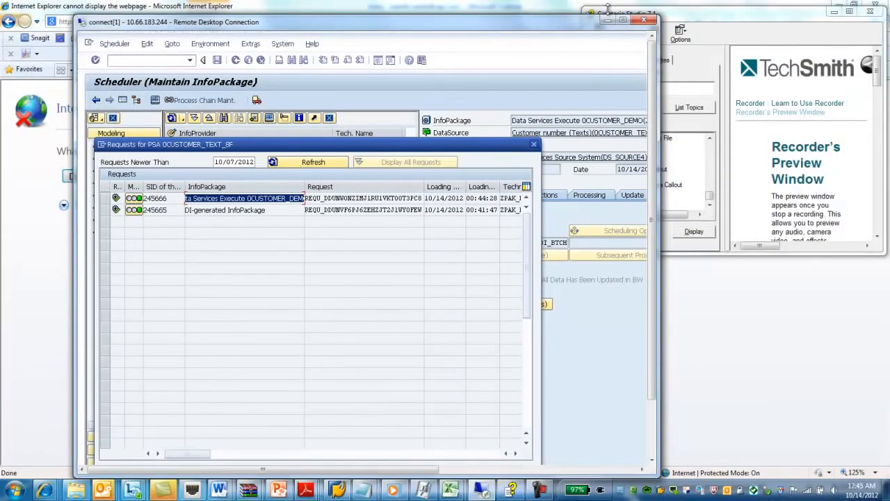